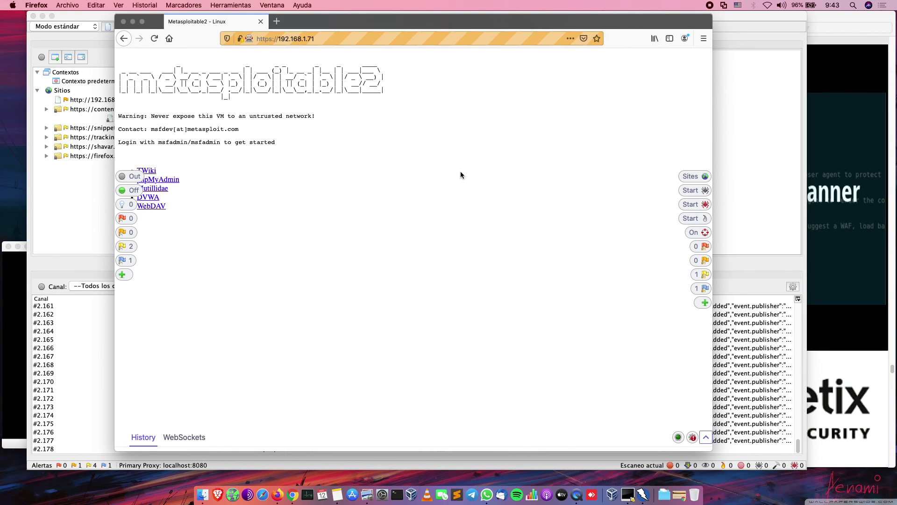
Close the Metasploitable2 page and its browser window, and return to OWASP ZAP
mouse_move(383, 24)
left_mouse_down()
mouse_move(408, 42)
mouse_move(380, 20)
mouse_move(390, 25)
left_mouse_up()
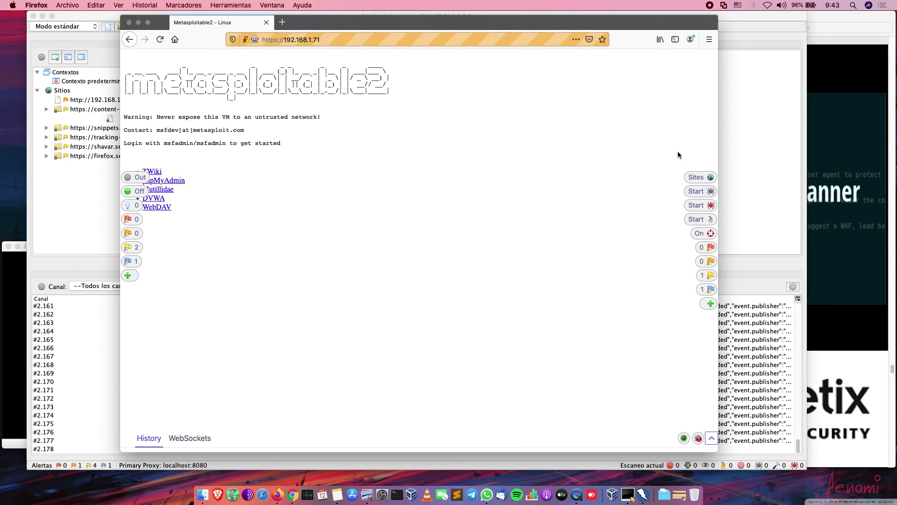
left_click(267, 23)
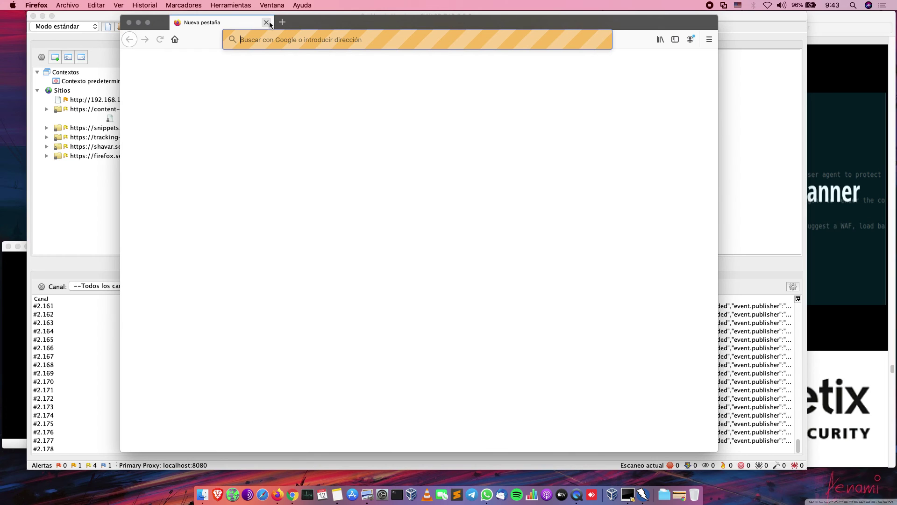
left_click(129, 22)
left_click(379, 161)
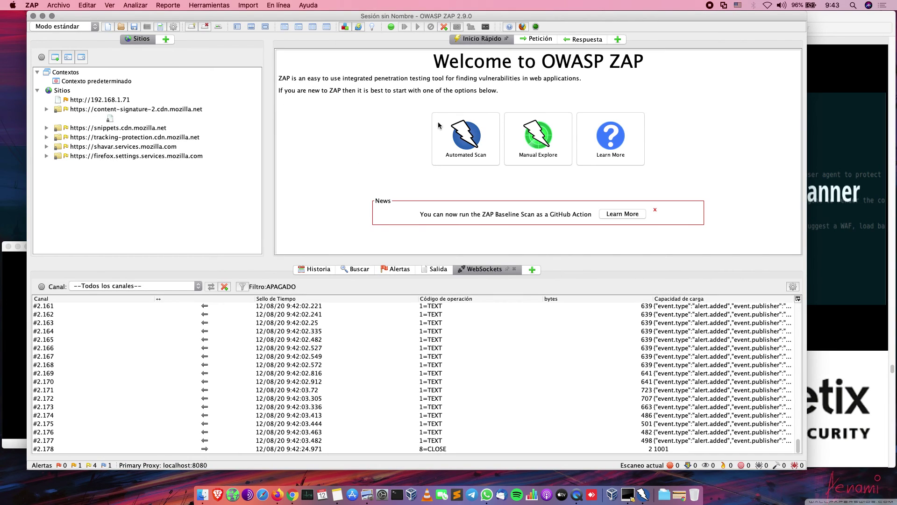
left_click(453, 131)
left_click(454, 137)
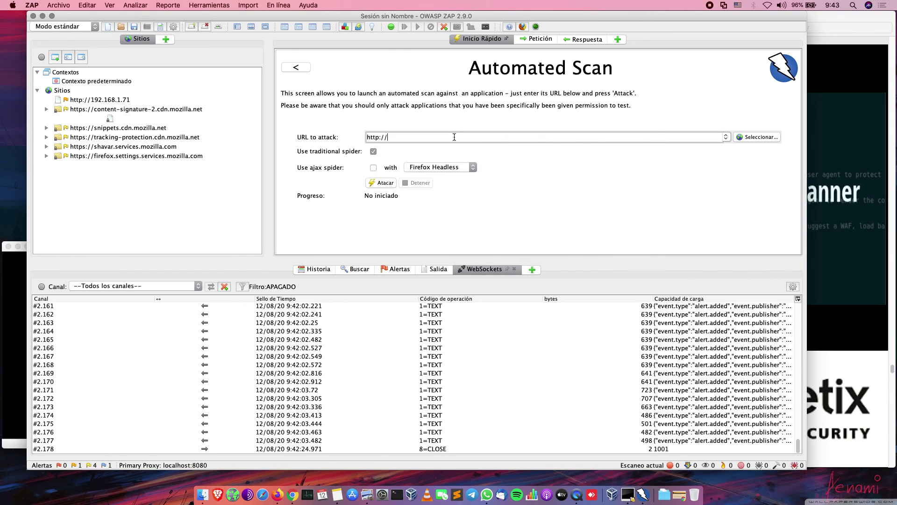
left_click(94, 28)
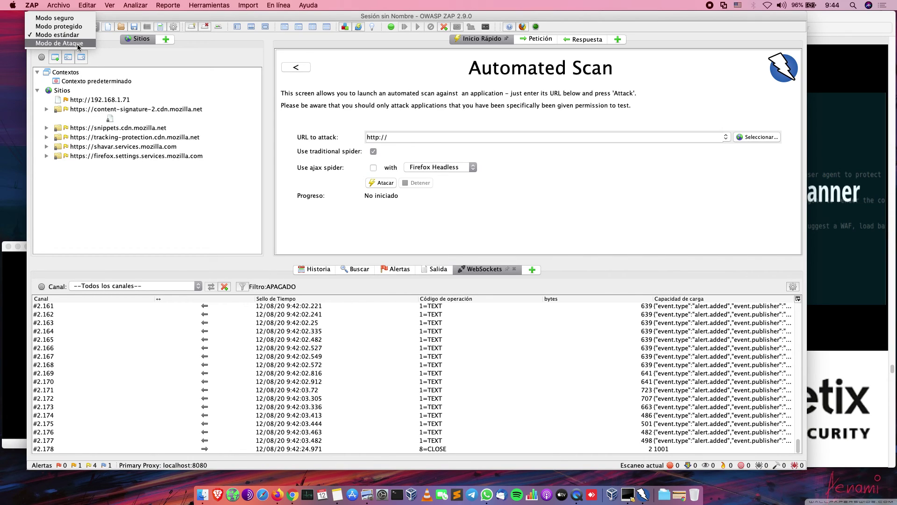
key("Escape")
triple_click(400, 137)
type("http://192.168.1.71/")
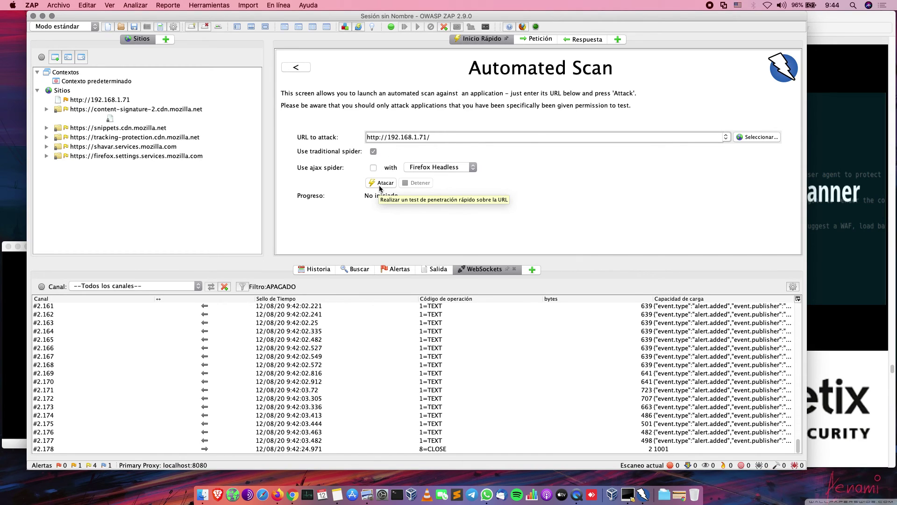
Launch the attack with only the traditional spider enabled, keeping Firefox Headless as the ajax browser, and stop the spider crawl early
left_click(462, 168)
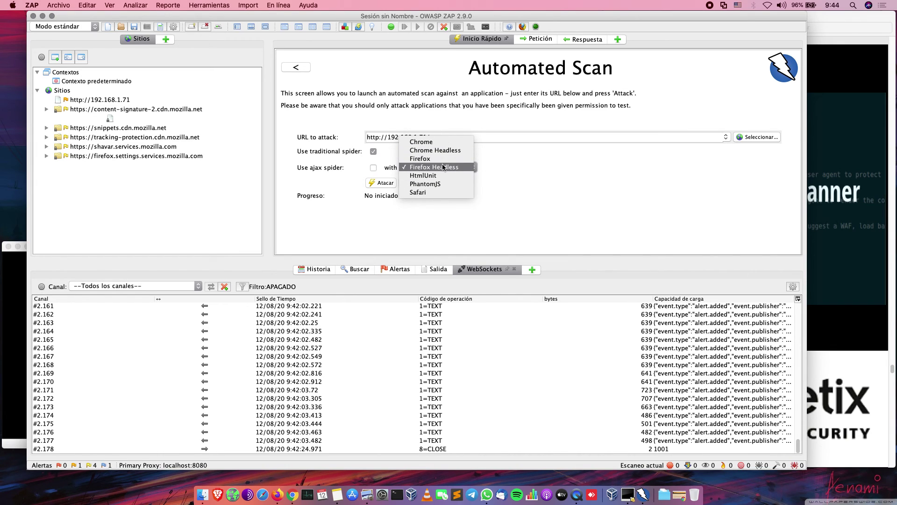
left_click(532, 208)
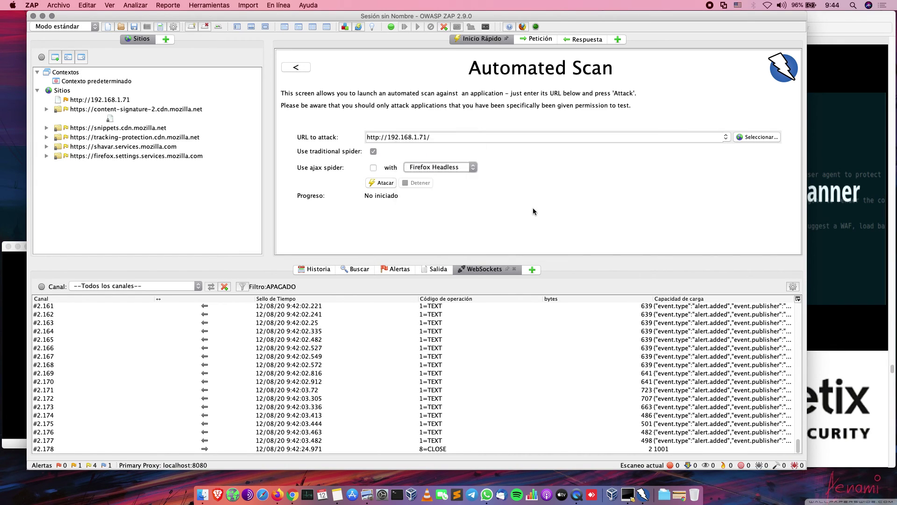
left_click(472, 167)
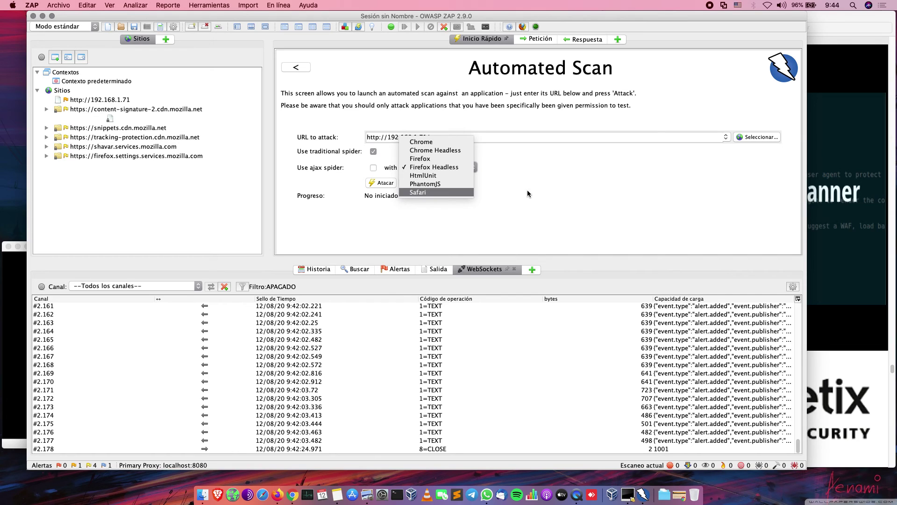
left_click(452, 220)
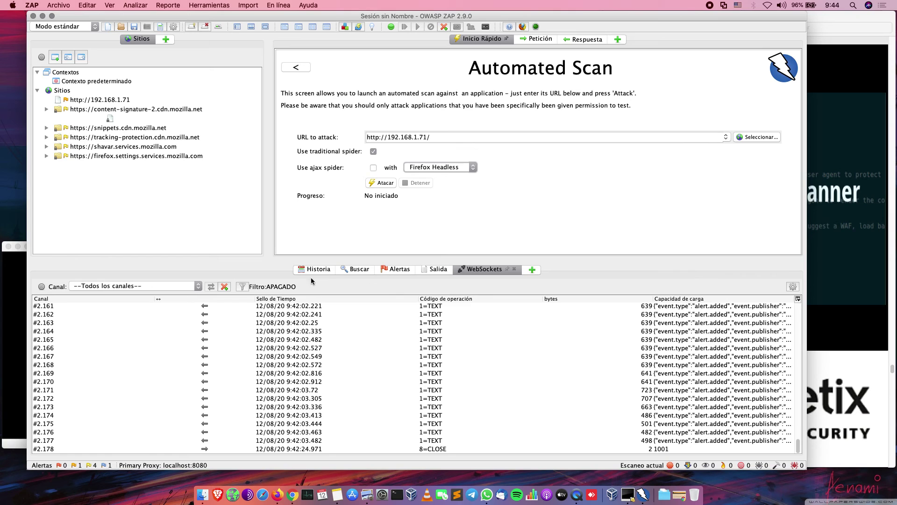
left_click(383, 183)
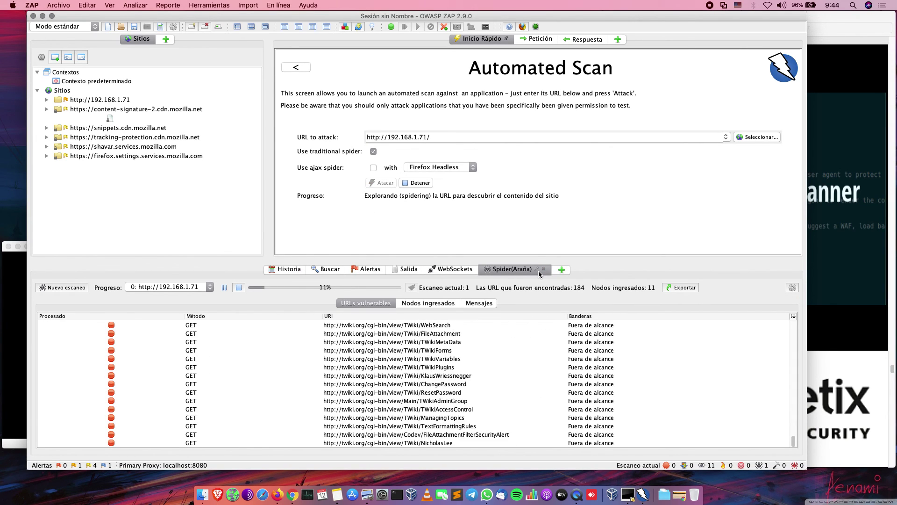
left_click(239, 289)
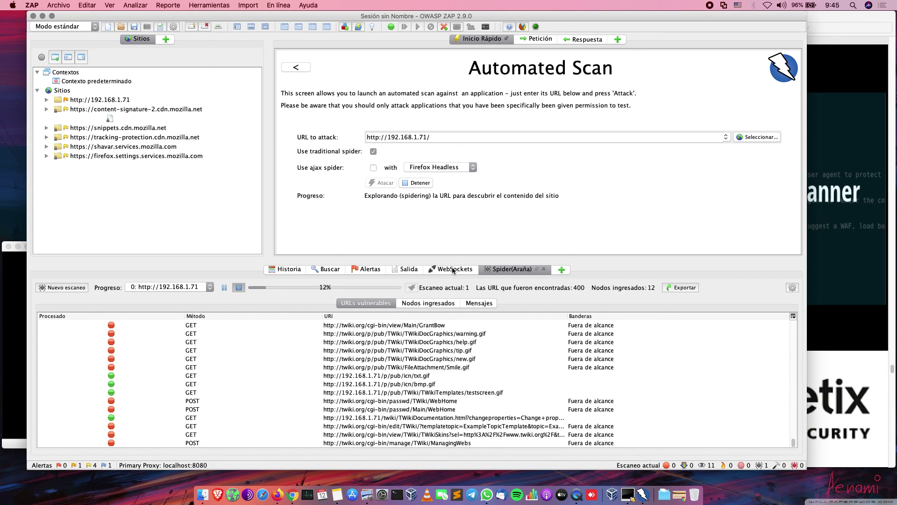
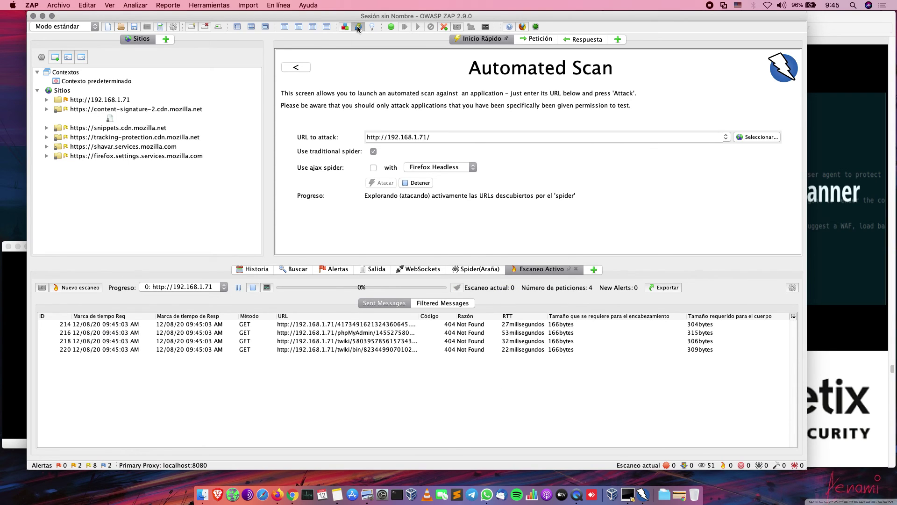
Open the add-on manager and look through the list of installed add-ons
left_click(358, 27)
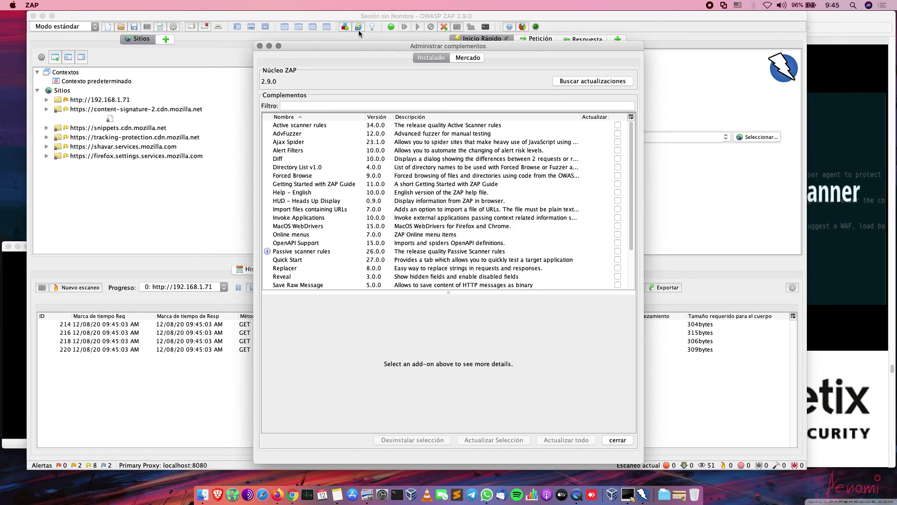
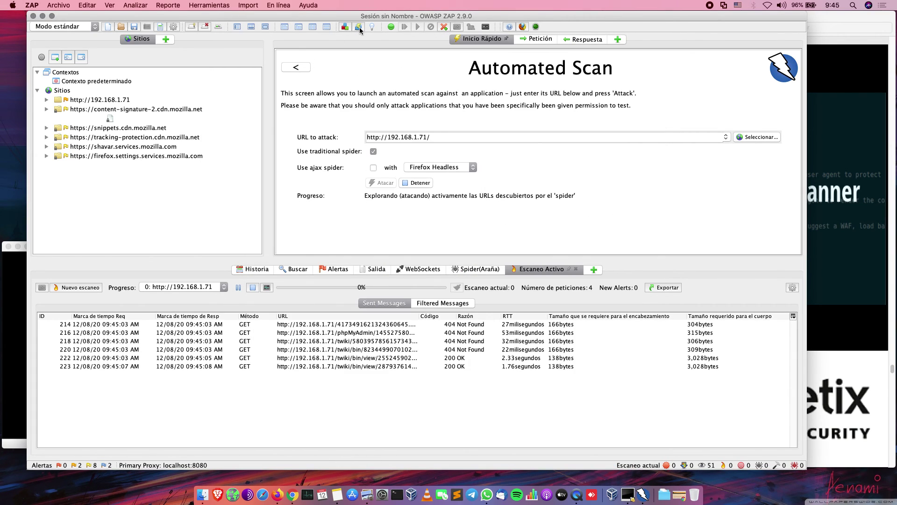
left_click(359, 27)
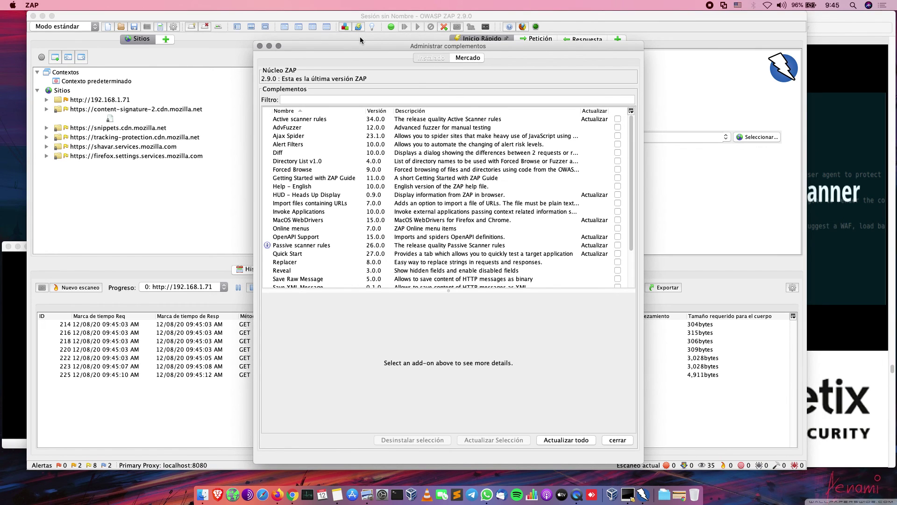
left_click_drag(353, 46, 293, 27)
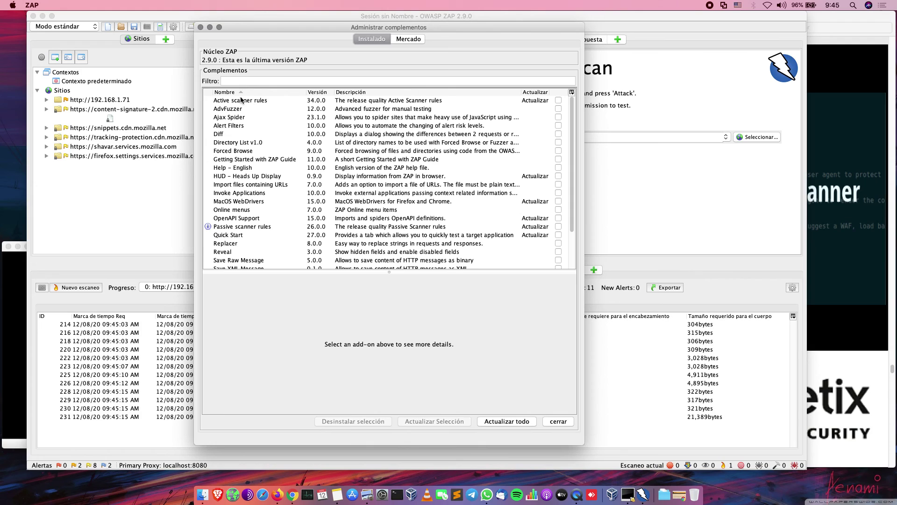
scroll(262, 160, "down", 3)
scroll(262, 160, "up", 3)
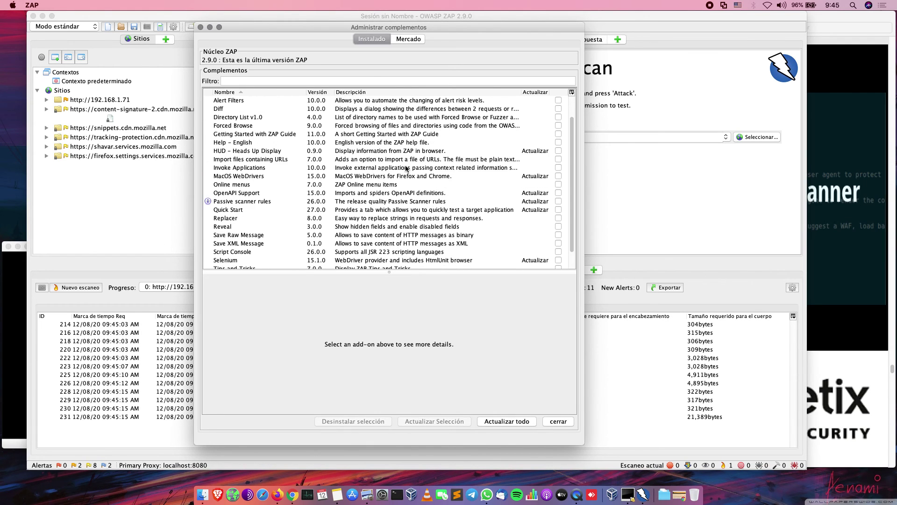
Examine the details of marketplace add-ons, including Linux WebDrivers, FuzzDB Files, FuzzDB Offensive, Directory List v2.3 and Directory List v2.3 LC
left_click(412, 40)
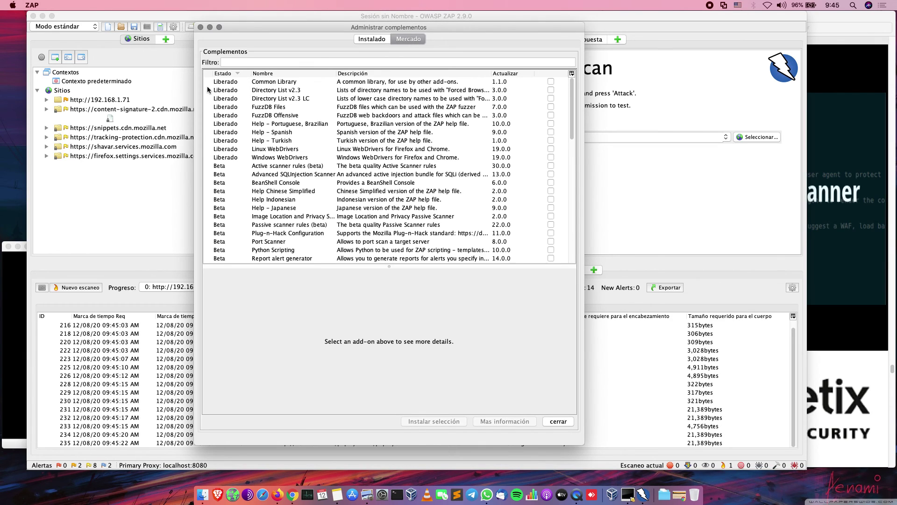
left_click(274, 82)
left_click(276, 124)
left_click(278, 149)
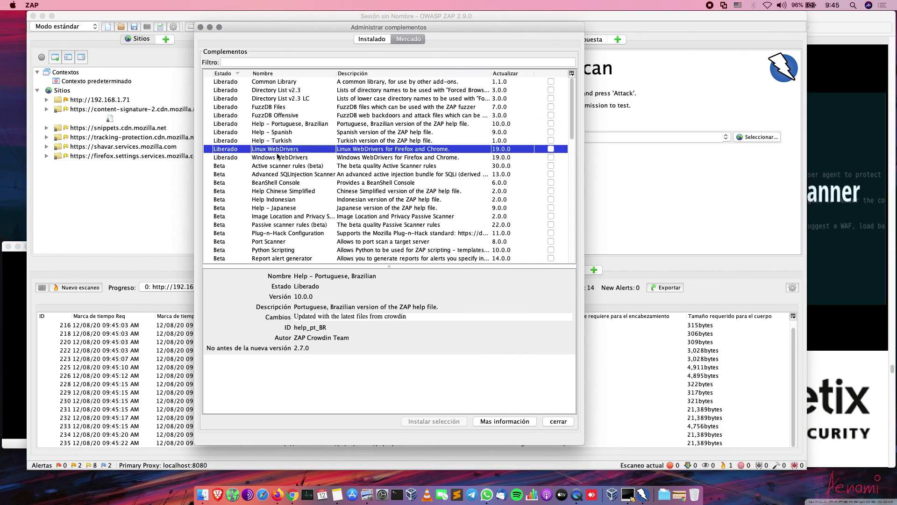
scroll(281, 161, "down", 10)
scroll(281, 161, "up", 10)
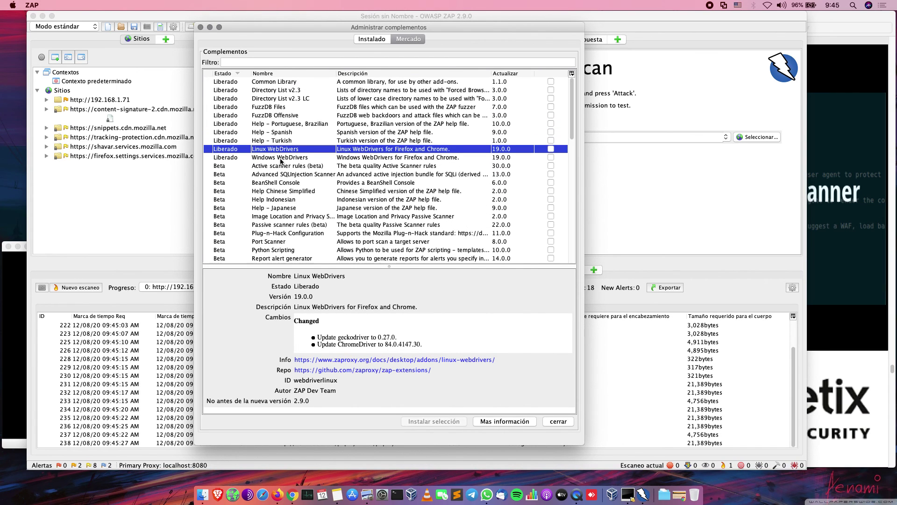
left_click(271, 107)
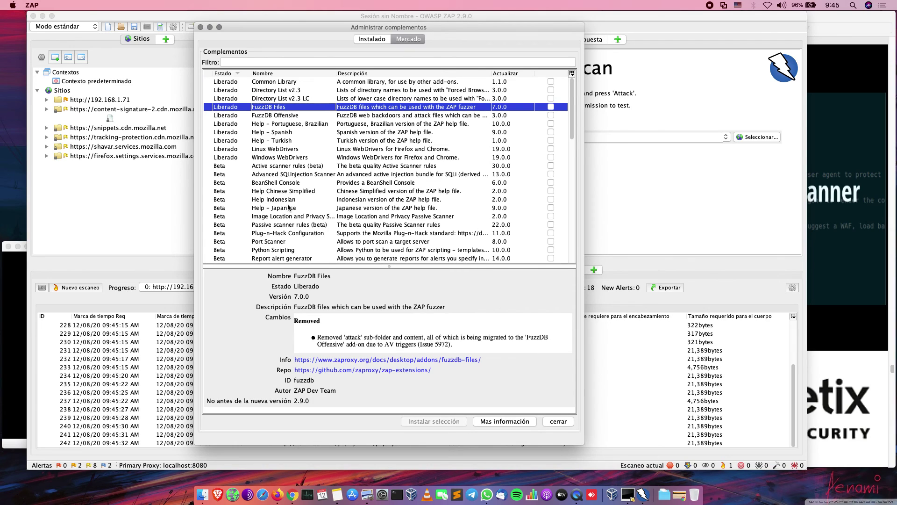
left_click(272, 116)
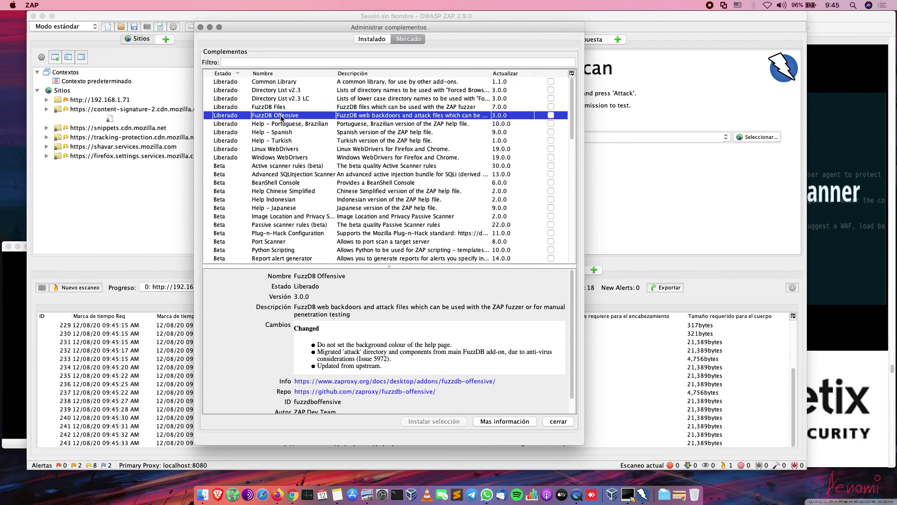
left_click(282, 107)
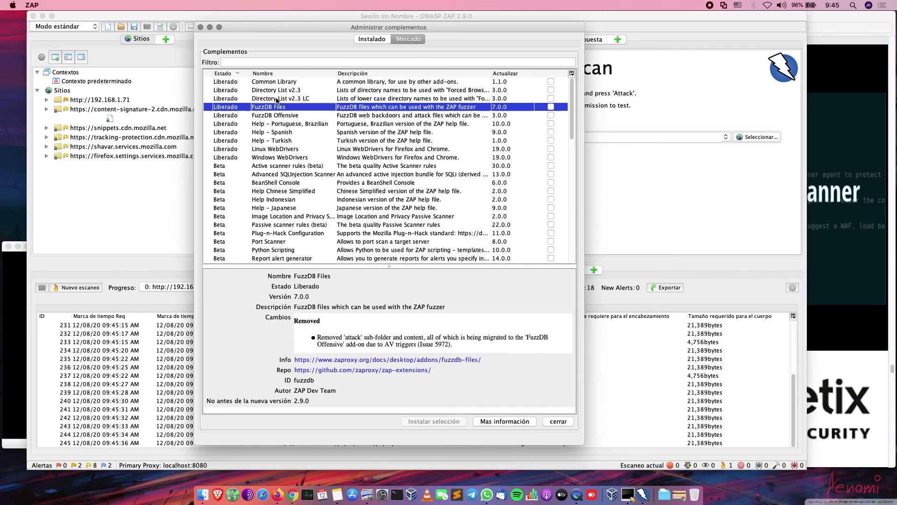
left_click(277, 99)
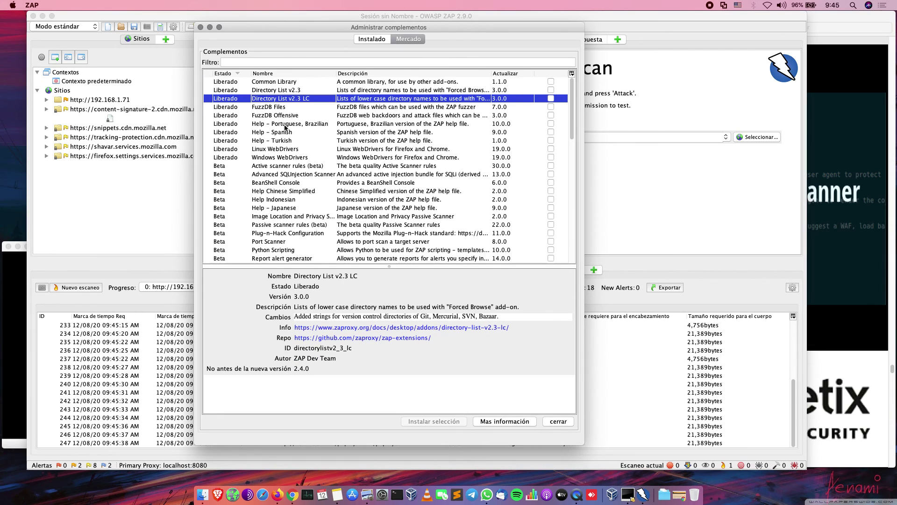
left_click(290, 92)
left_click(291, 99)
left_click(286, 89)
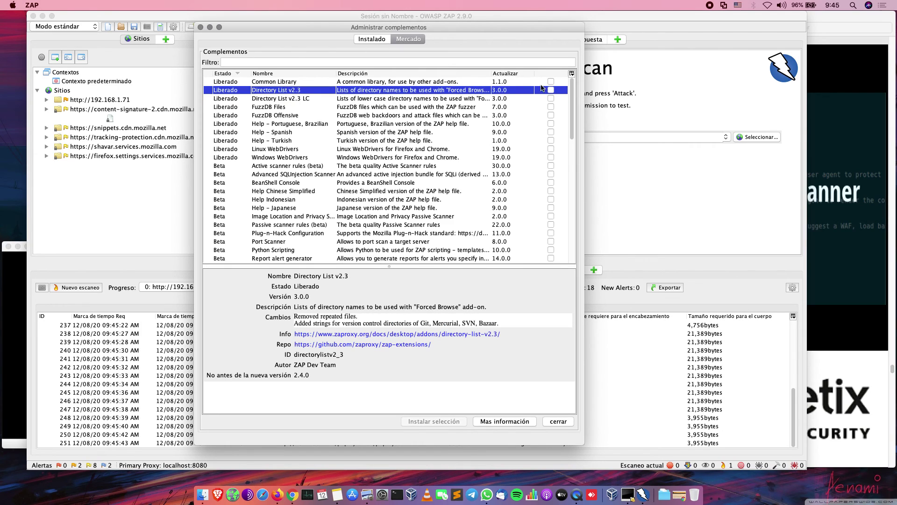
Install the Directory List v2.3 LC add-on from the marketplace without the optional Custom Payloads, and check the installed add-ons list
left_click(374, 38)
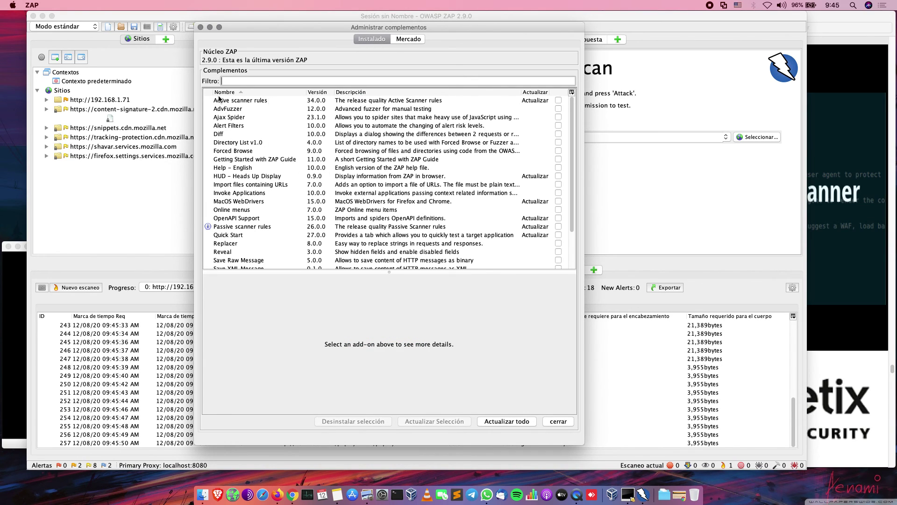
scroll(335, 117, "down", 3)
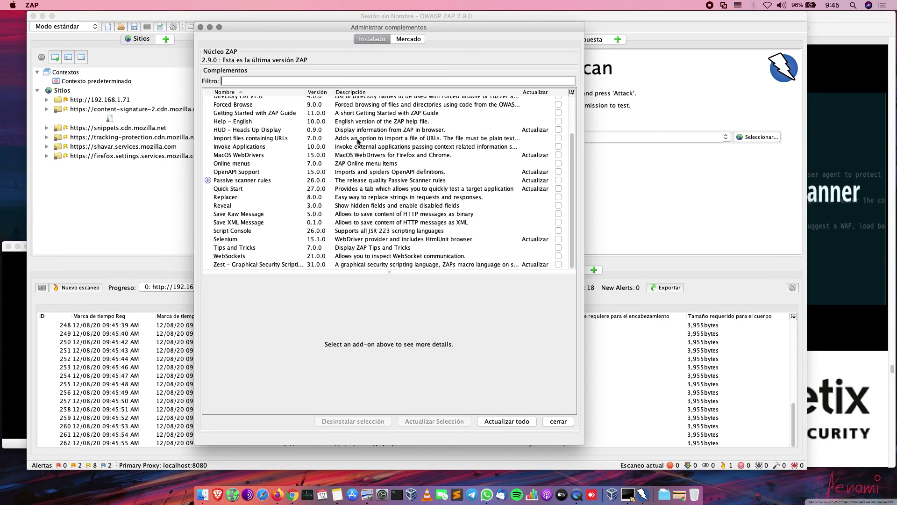
left_click(406, 41)
left_click(268, 99)
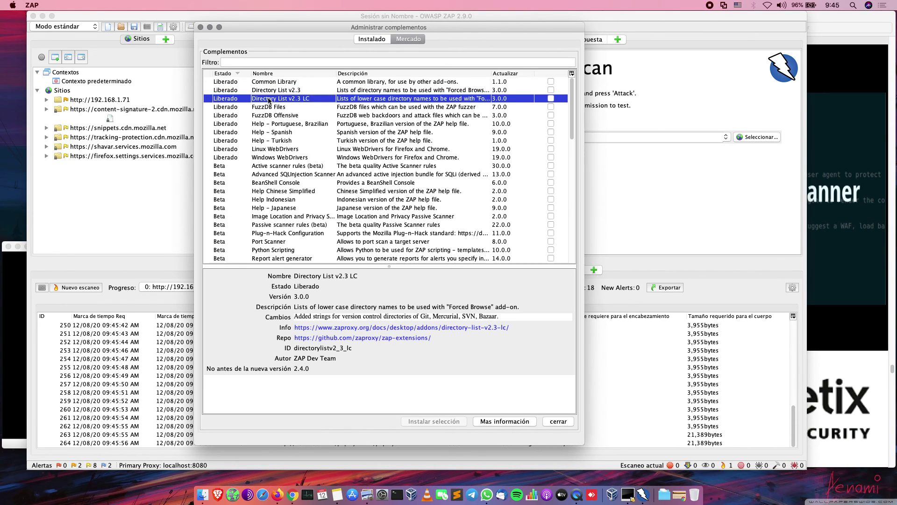
left_click(551, 98)
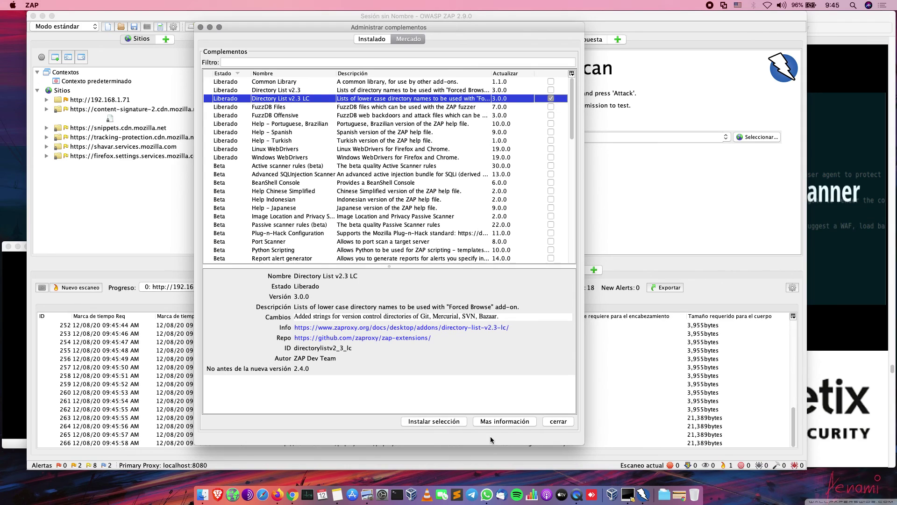
left_click(448, 421)
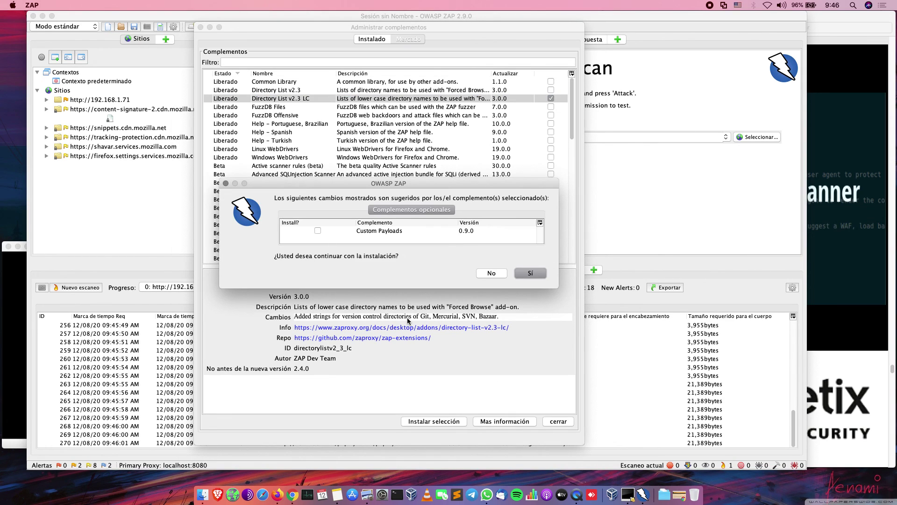
left_click(526, 273)
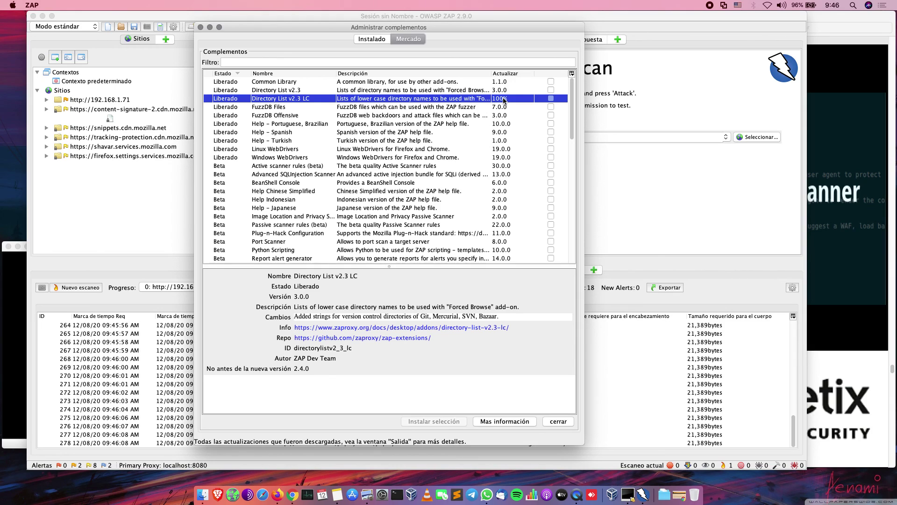
left_click(369, 40)
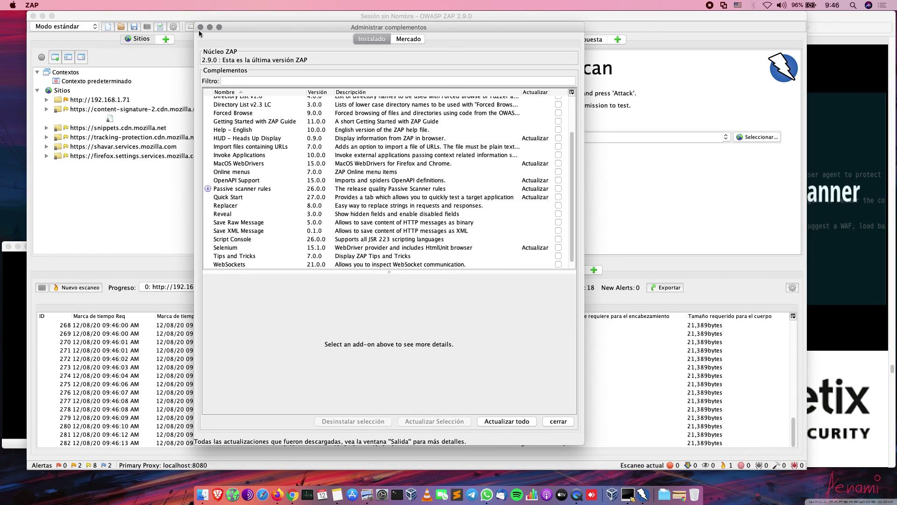
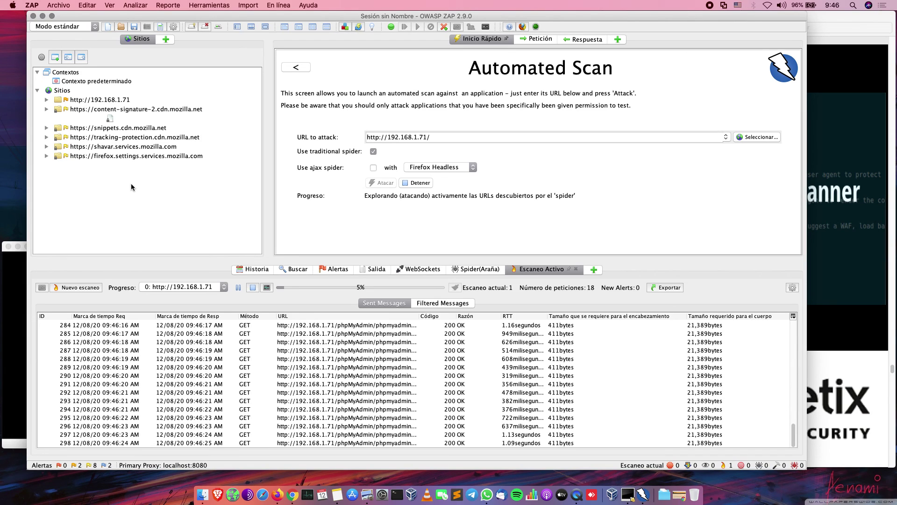
Open the saved session file "Sesión sin Nombre.session", accepting that all running scans are stopped
left_click(50, 6)
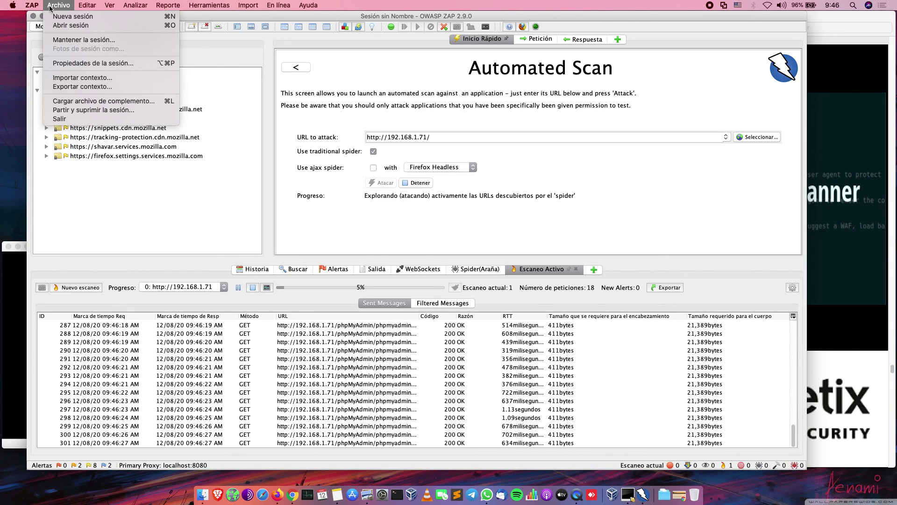
left_click(297, 231)
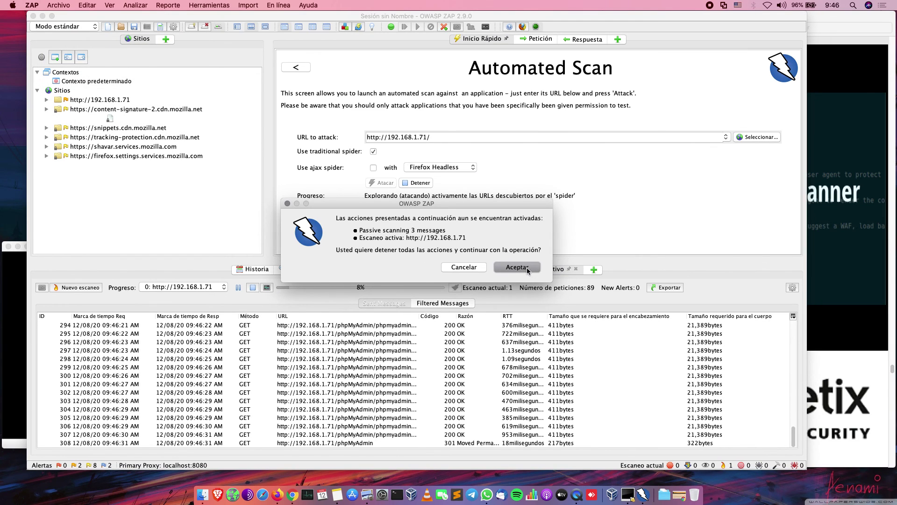
left_click(528, 268)
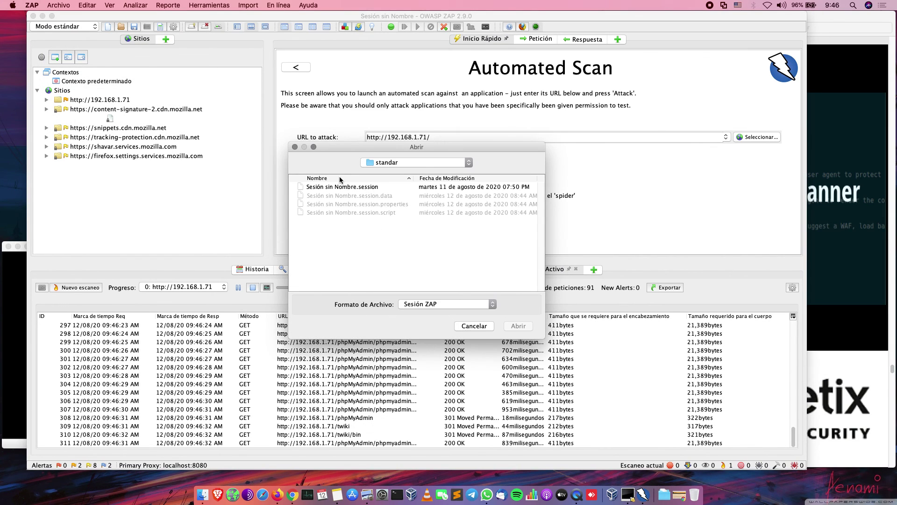
left_click(356, 187)
left_click(521, 326)
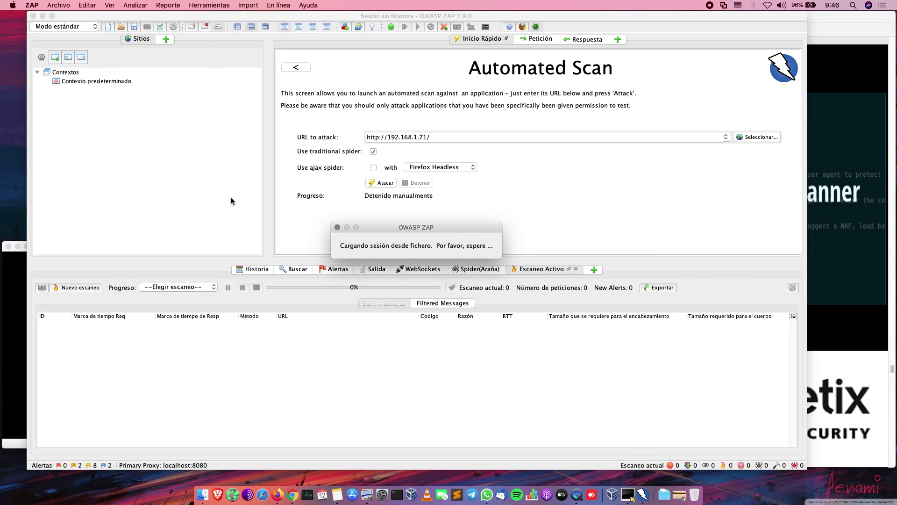
Switch to the browser to view the Metasploitable2 page at 192.168.1.71, and return to ZAP
left_click(22, 163)
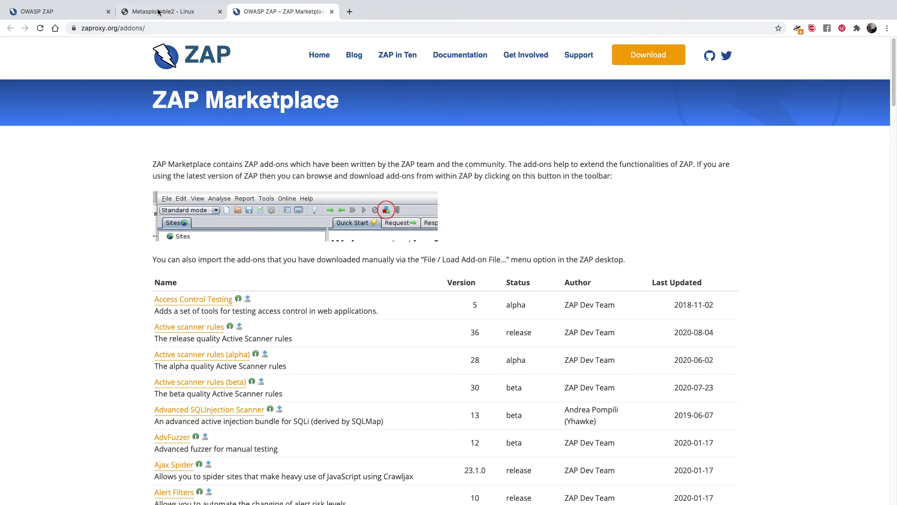
left_click(164, 10)
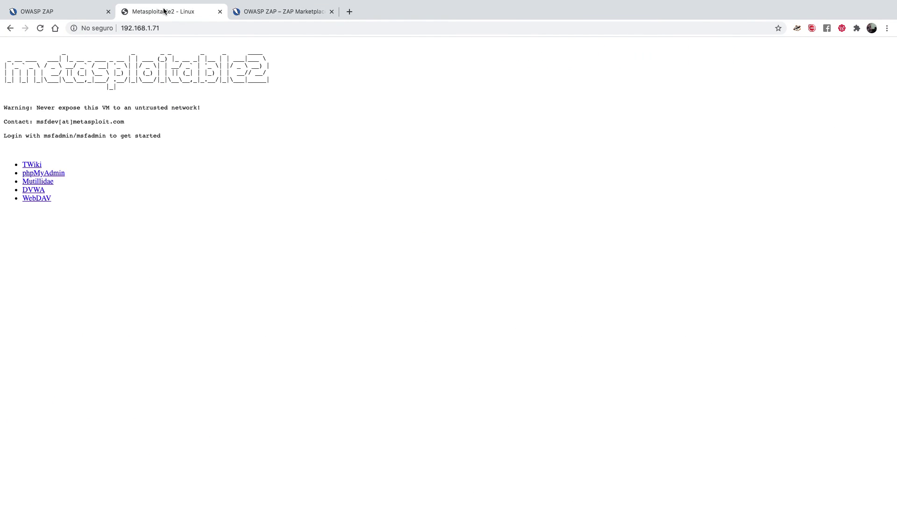
left_click(141, 27)
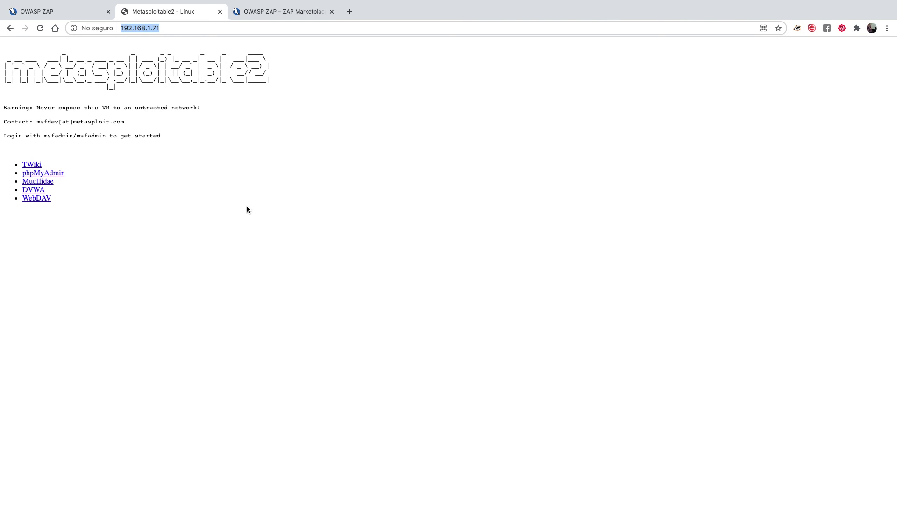
key("ctrl+Right")
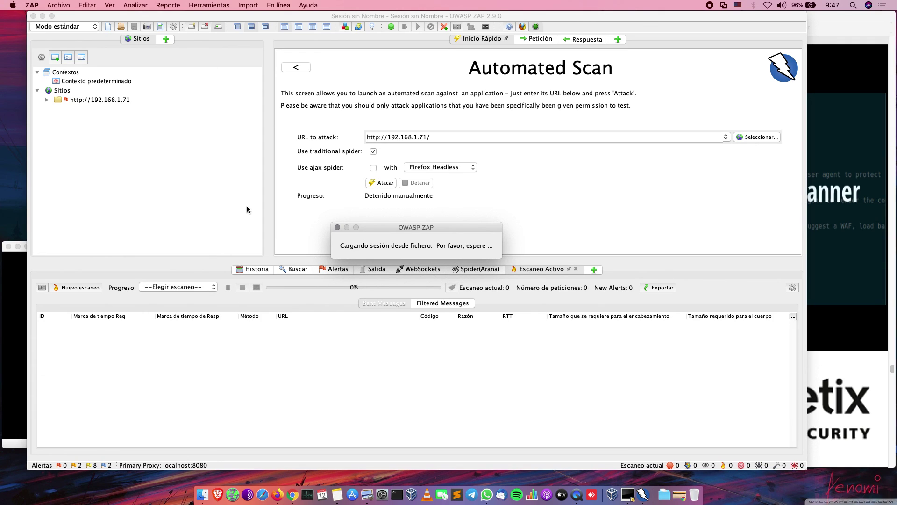
Switch to hacking-ZK.pdf to review the vulnerability scanner list on page 44, and return to ZAP
left_click(838, 215)
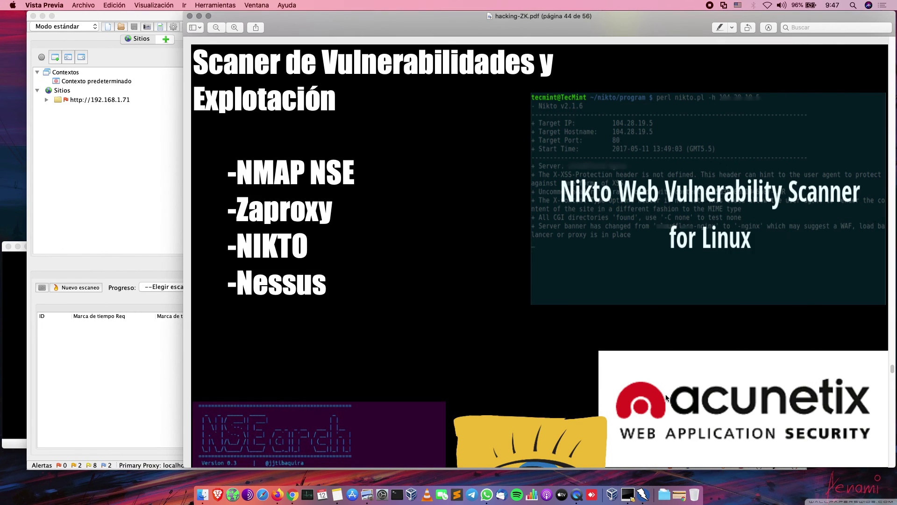
scroll(505, 357, "down", 2)
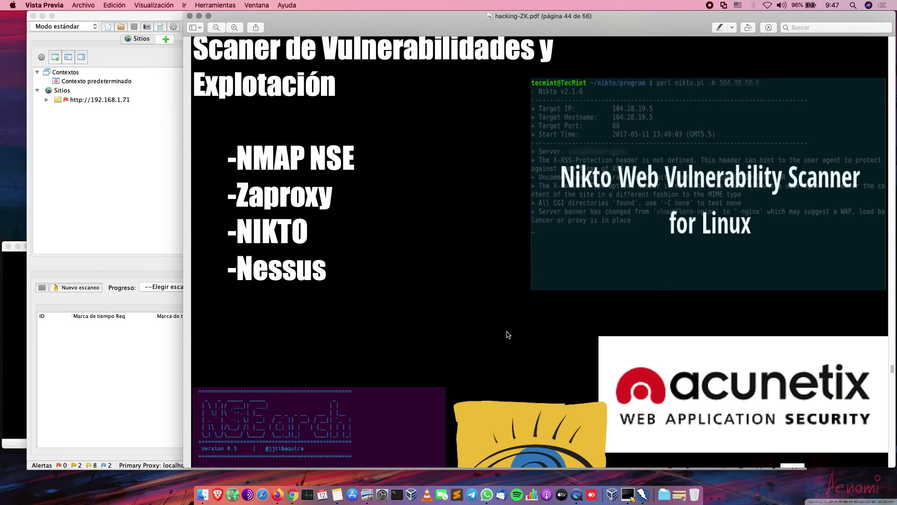
scroll(508, 334, "down", 5)
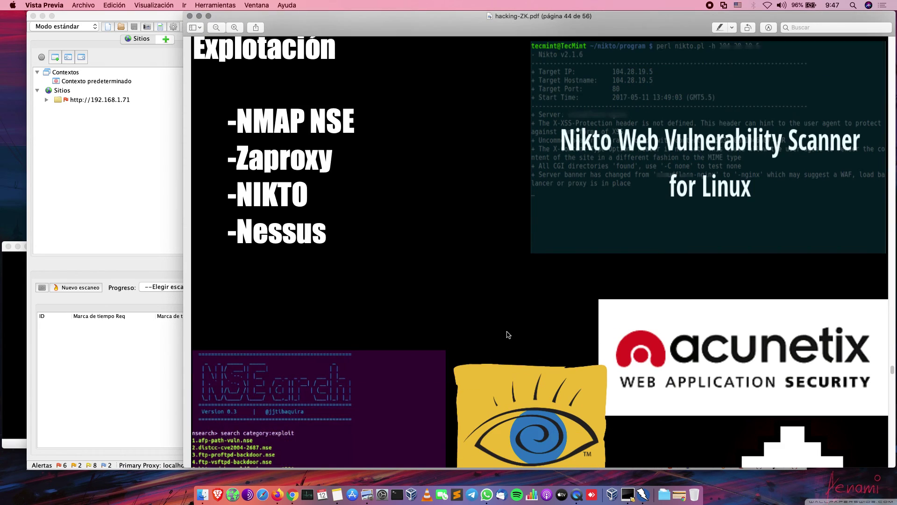
scroll(507, 332, "up", 3)
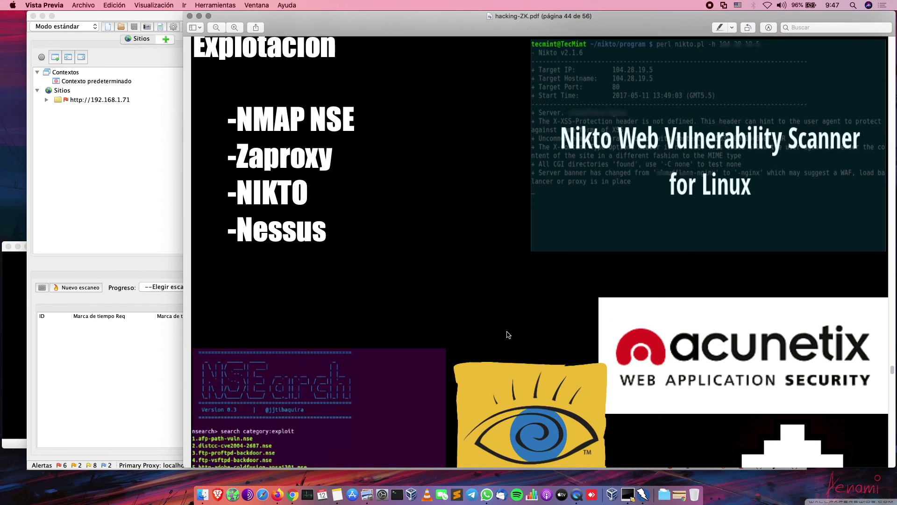
scroll(508, 335, "up", 2)
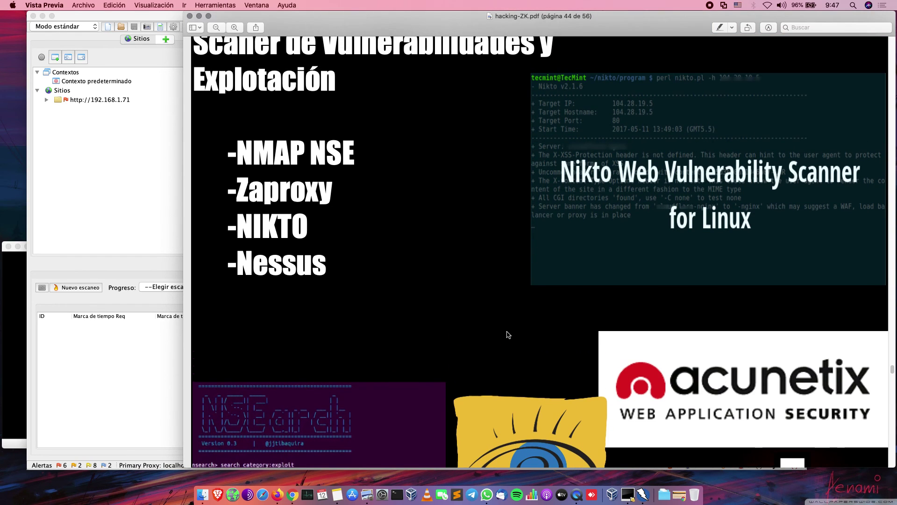
scroll(509, 335, "up", 1)
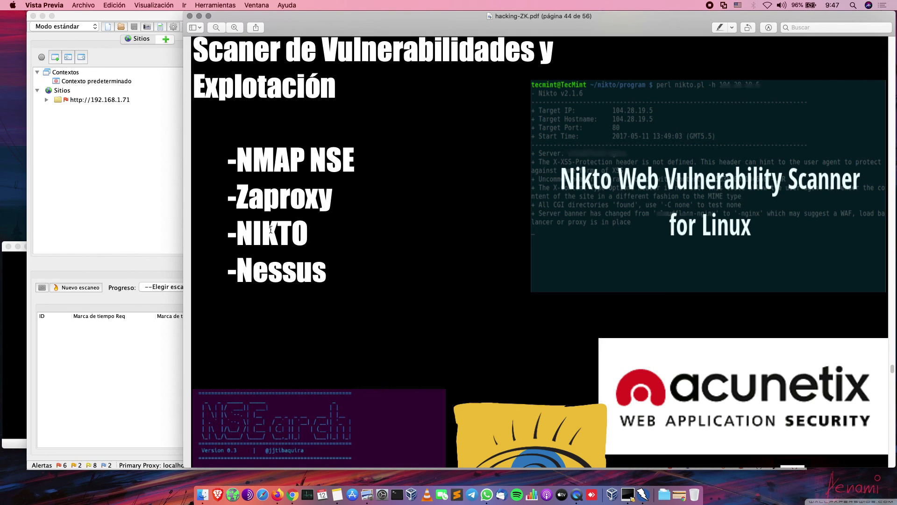
left_click(127, 207)
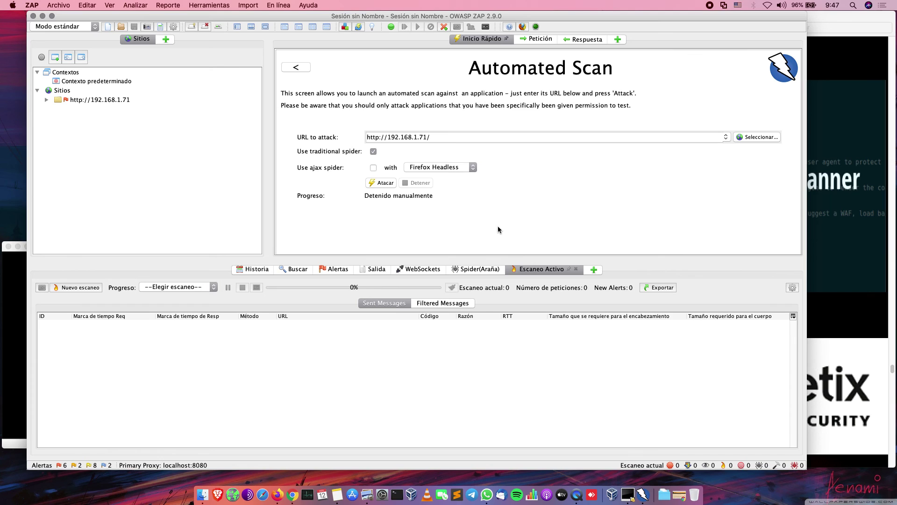
left_click(873, 228)
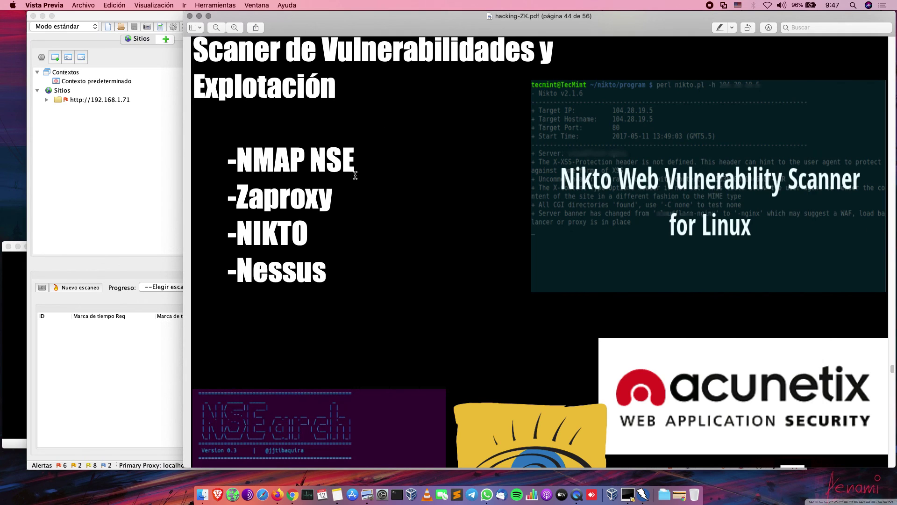
left_click(139, 187)
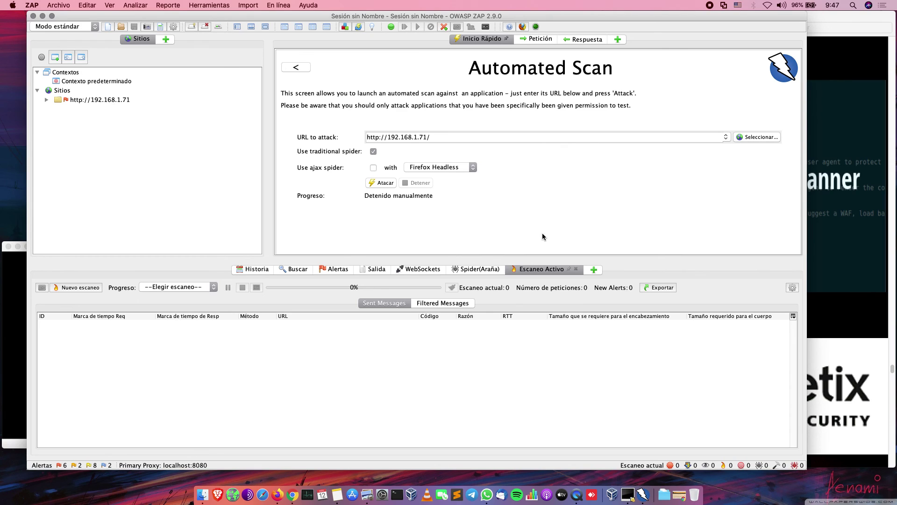
Look through the loaded session's output log, alerts, WebSockets and active scan views
left_click(354, 270)
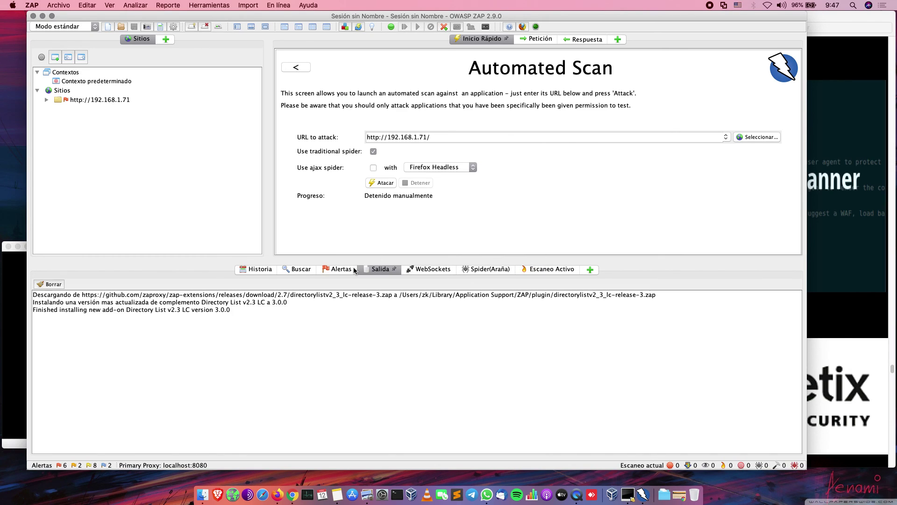
left_click(350, 270)
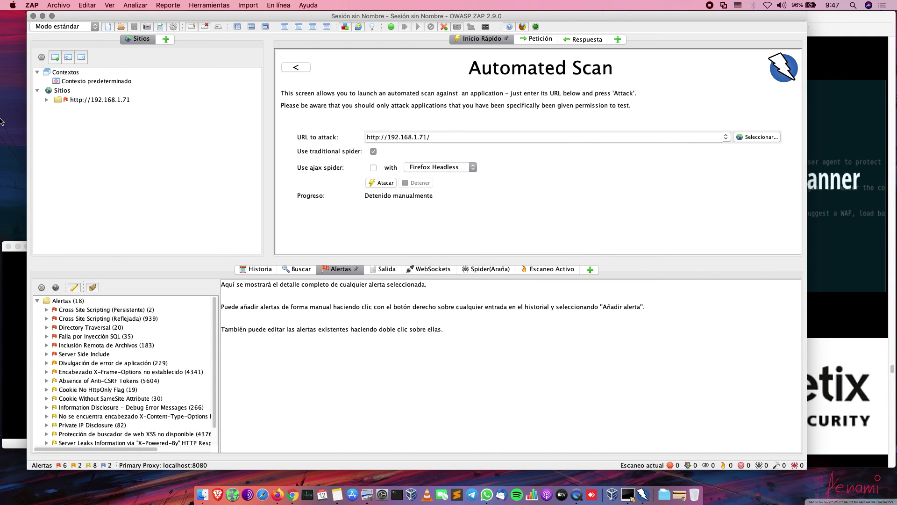
left_click(486, 270)
left_click(395, 270)
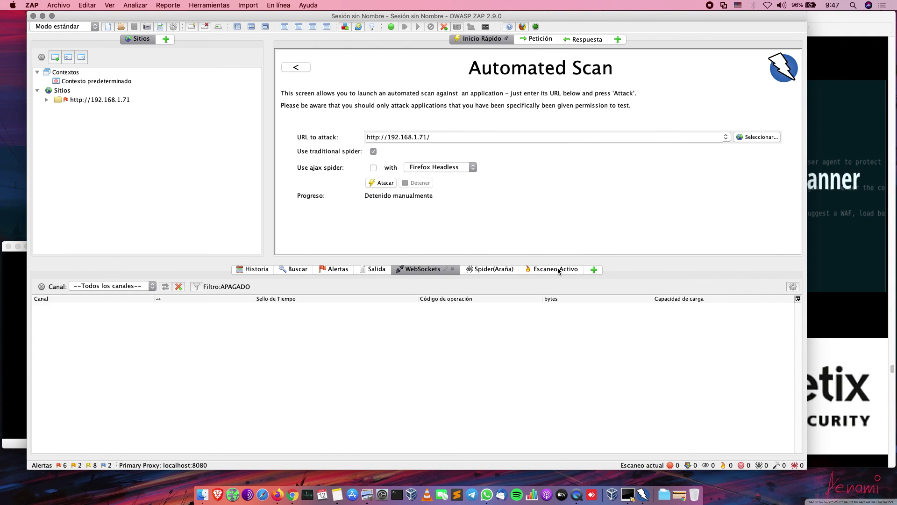
left_click(543, 270)
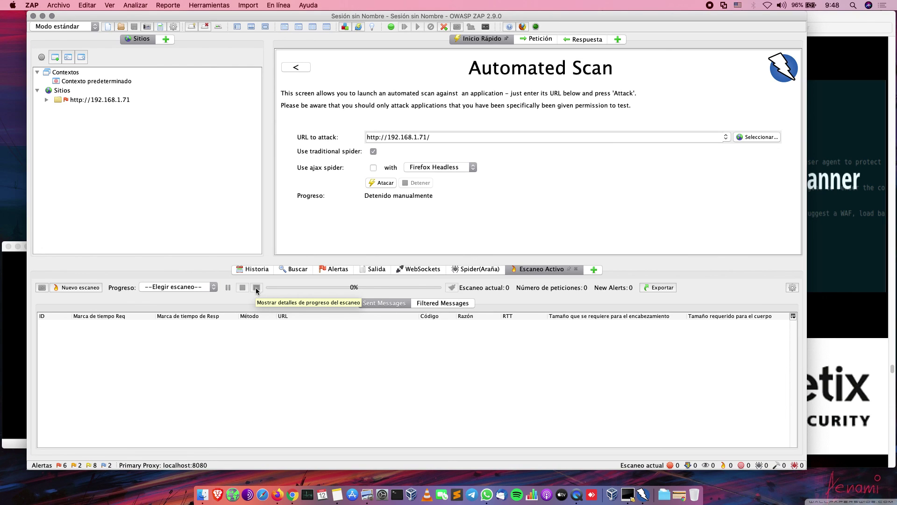
Review the installed add-ons in the add-on manager and close it
left_click(358, 26)
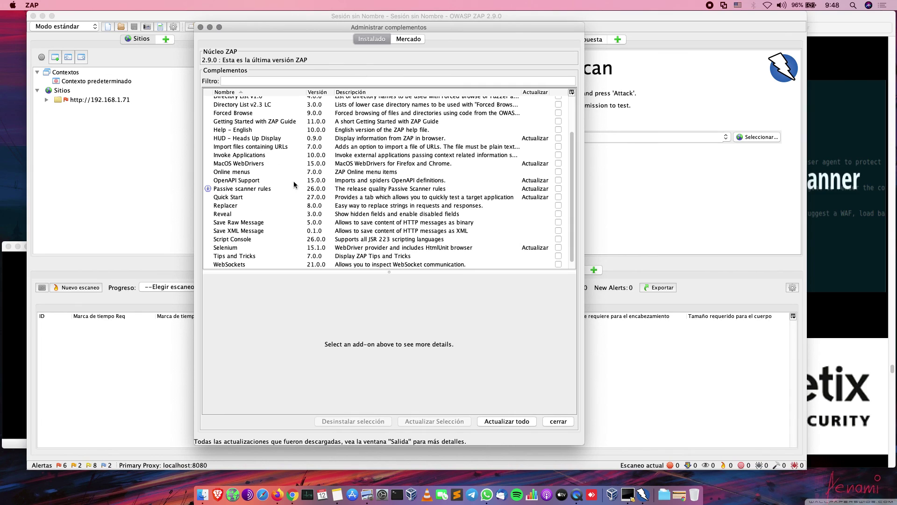
scroll(302, 189, "down", 1)
scroll(301, 190, "up", 5)
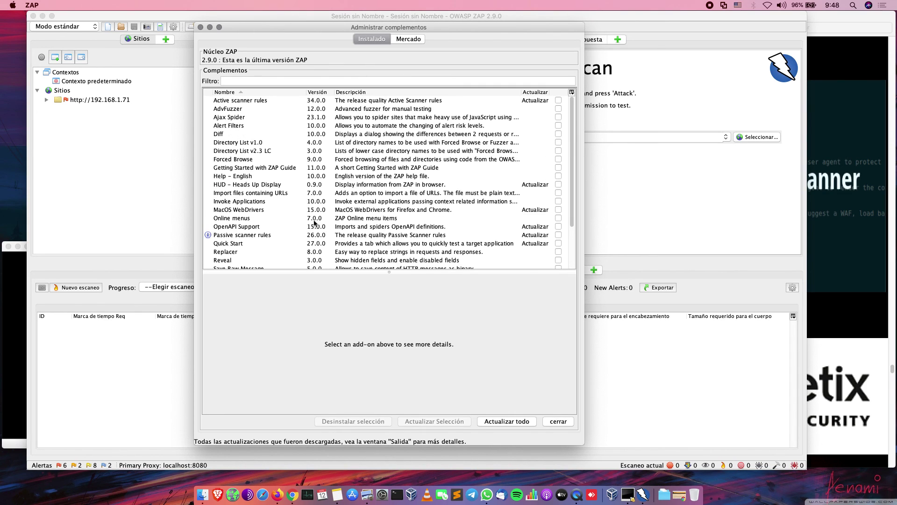
left_click(557, 422)
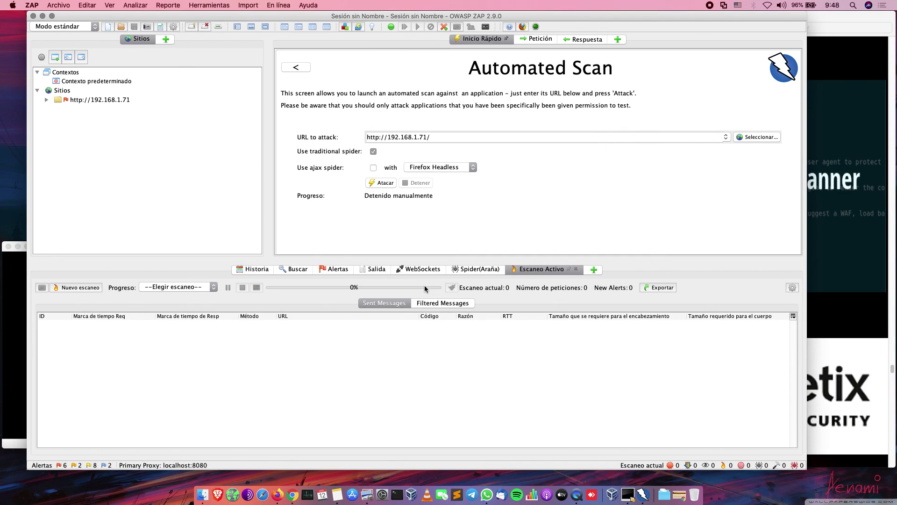
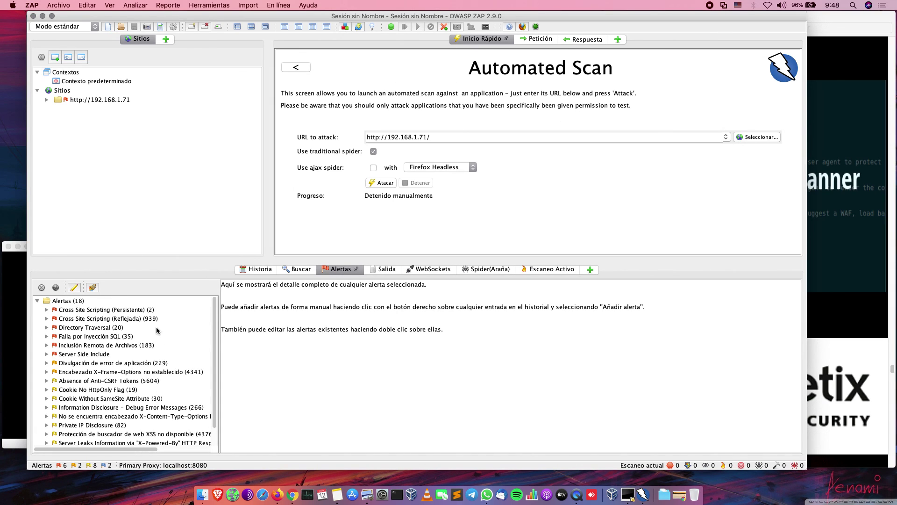
Display the persistent Cross Site Scripting alert's details and highlight its affected URL and attack string
left_click(36, 303)
left_click(37, 303)
scroll(102, 321, "down", 2)
scroll(102, 321, "up", 2)
left_click(103, 311)
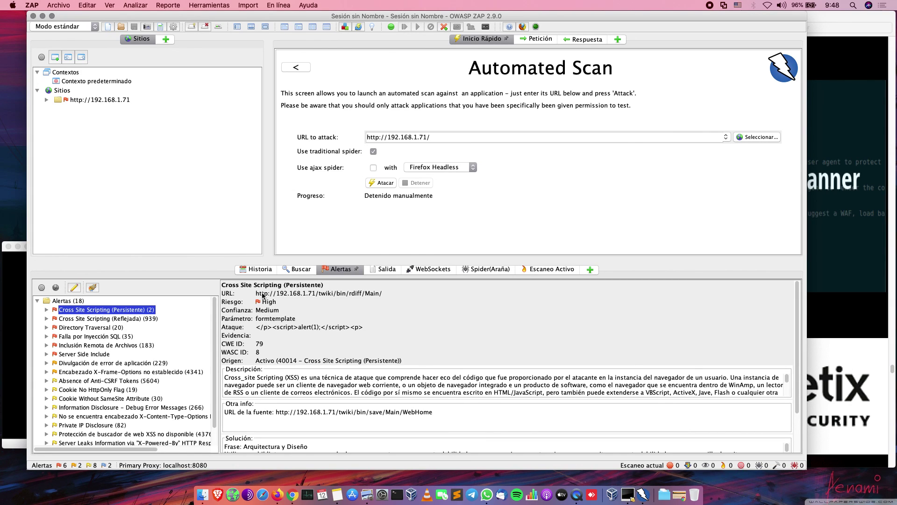
left_click_drag(256, 294, 389, 297)
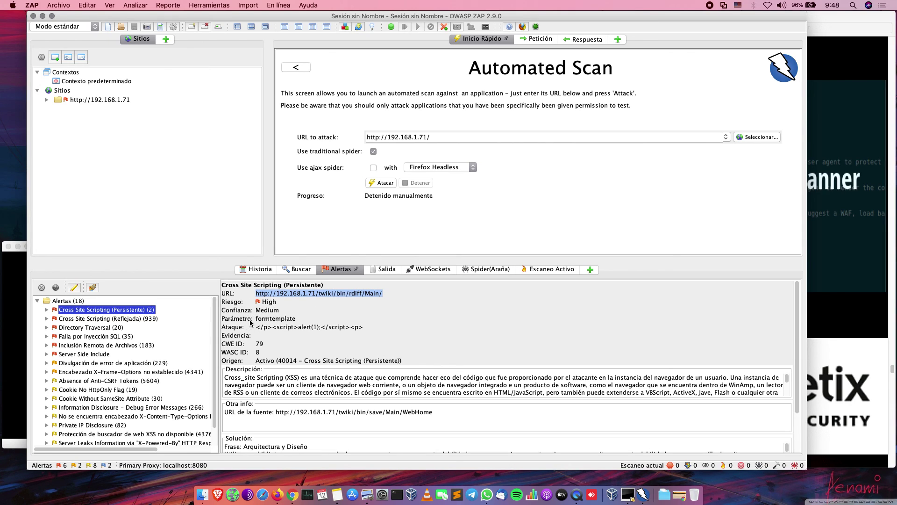
left_click_drag(249, 331, 371, 331)
left_click(275, 331)
left_click_drag(257, 328, 375, 328)
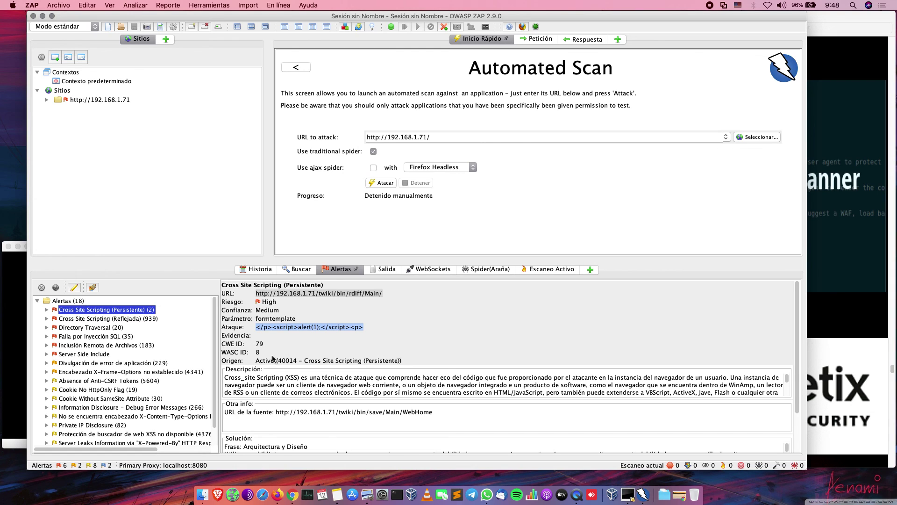
Read the persistent Cross Site Scripting alert's description, source URL and recommended solution
scroll(308, 358, "down", 5)
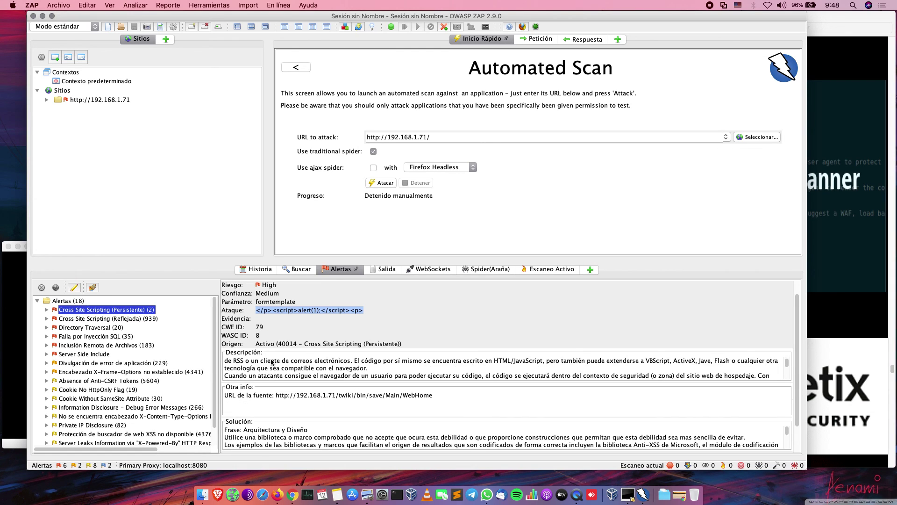
scroll(269, 364, "up", 5)
scroll(286, 367, "down", 5)
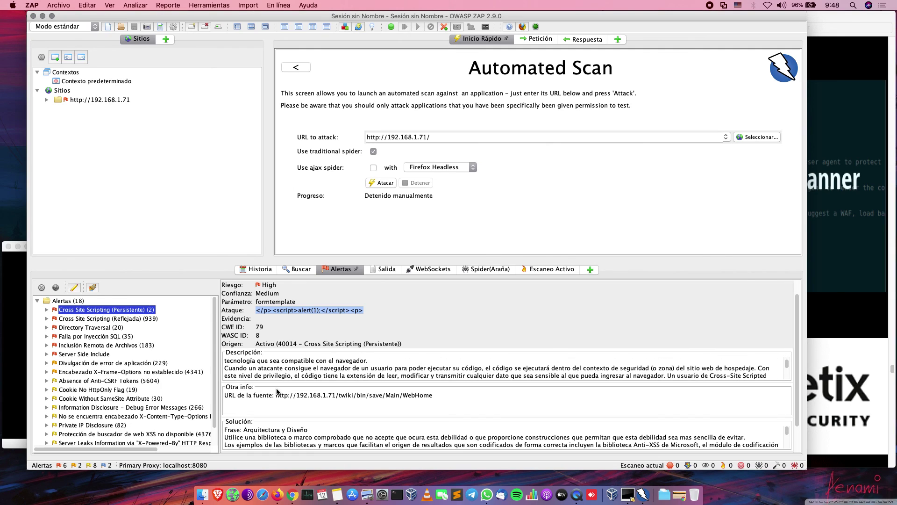
left_click_drag(241, 396, 457, 398)
left_click(458, 398)
left_click_drag(288, 396, 451, 398)
left_click(450, 398)
left_click_drag(251, 430, 455, 446)
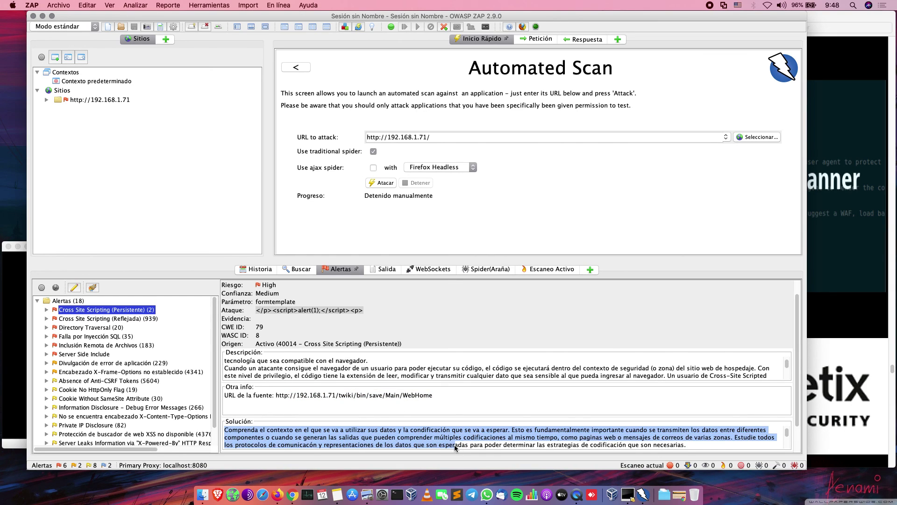
Expand the Directory Traversal alert and examine the affected requests with their responses
left_click(119, 319)
left_click(88, 329)
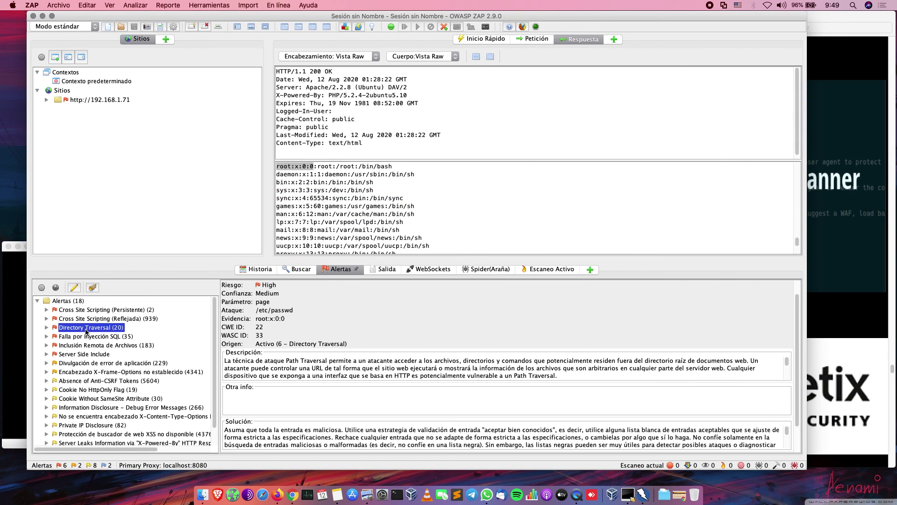
left_click(47, 328)
left_click(160, 339)
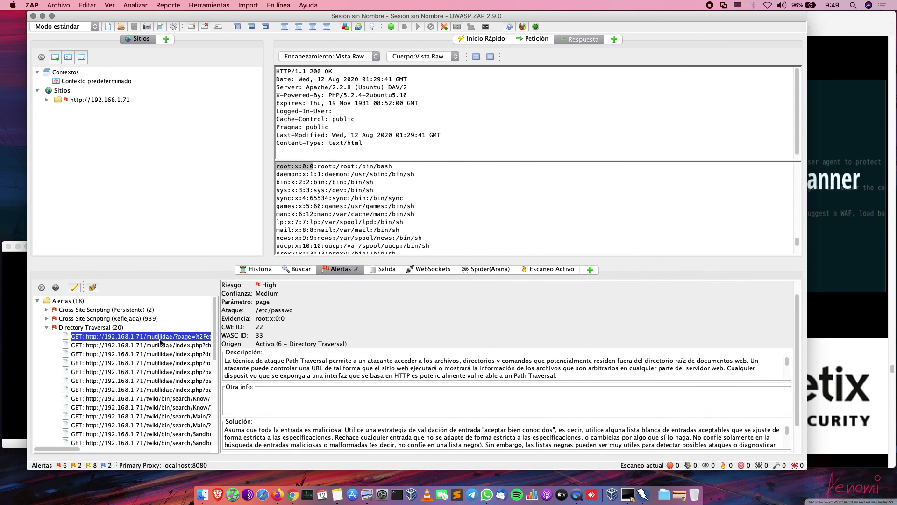
key("Down")
key("Down")
key("Down")
key("Down")
key("Down")
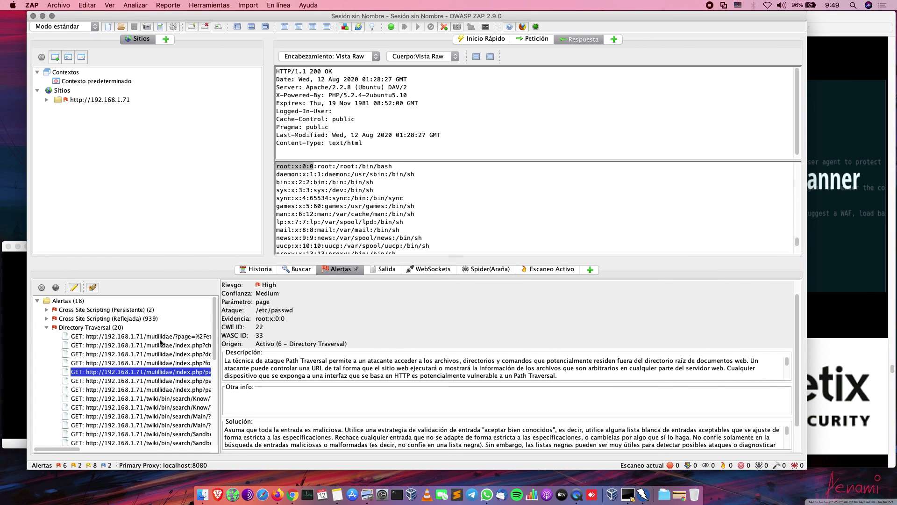
scroll(154, 344, "down", 5)
scroll(141, 339, "up", 5)
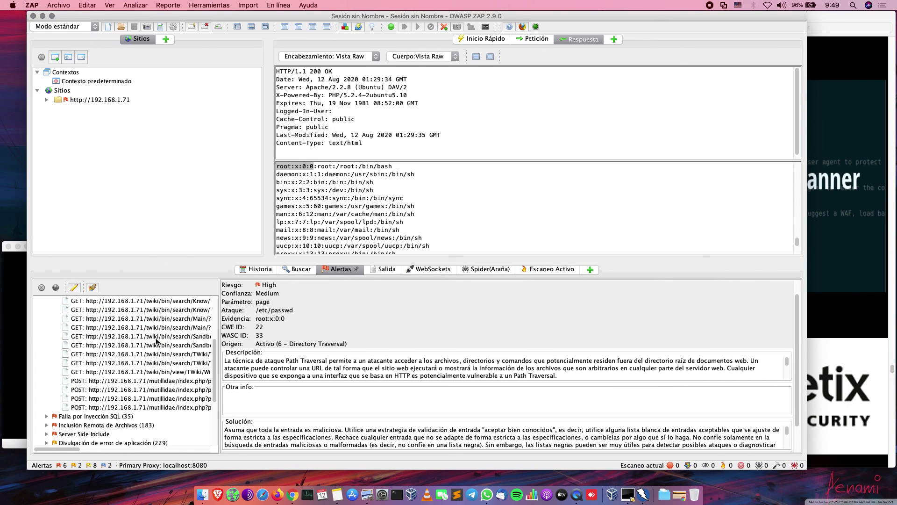
Examine the response body of the first Directory Traversal request, mutillidae/?page=, for the leaked /etc/passwd entries and the surrounding page code
left_click(114, 338)
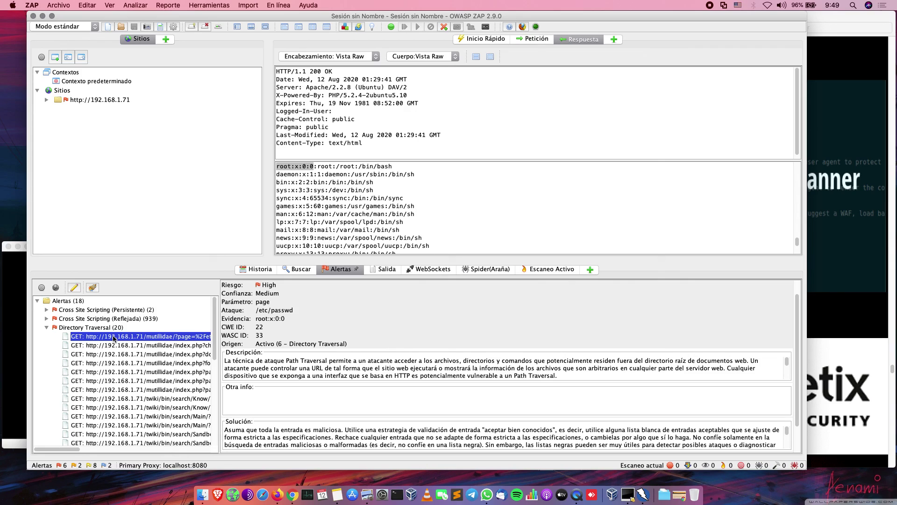
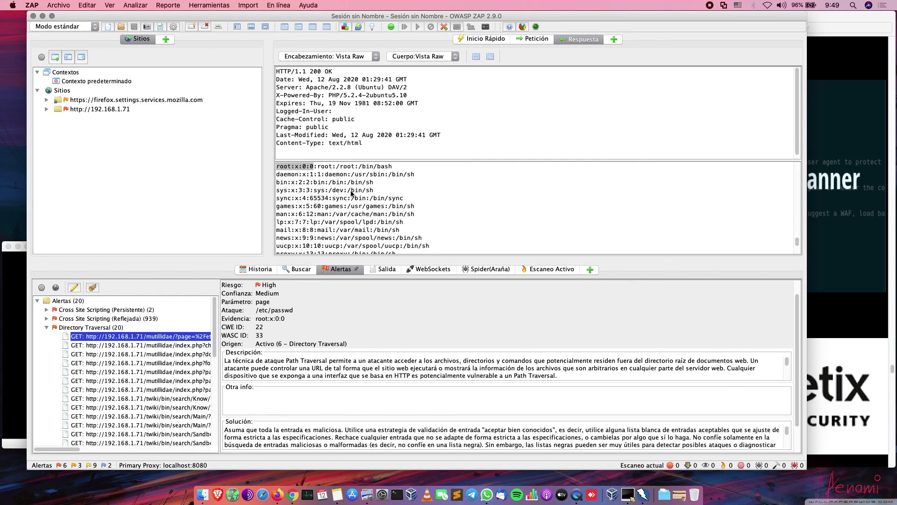
scroll(329, 179, "down", 2)
scroll(330, 179, "up", 5)
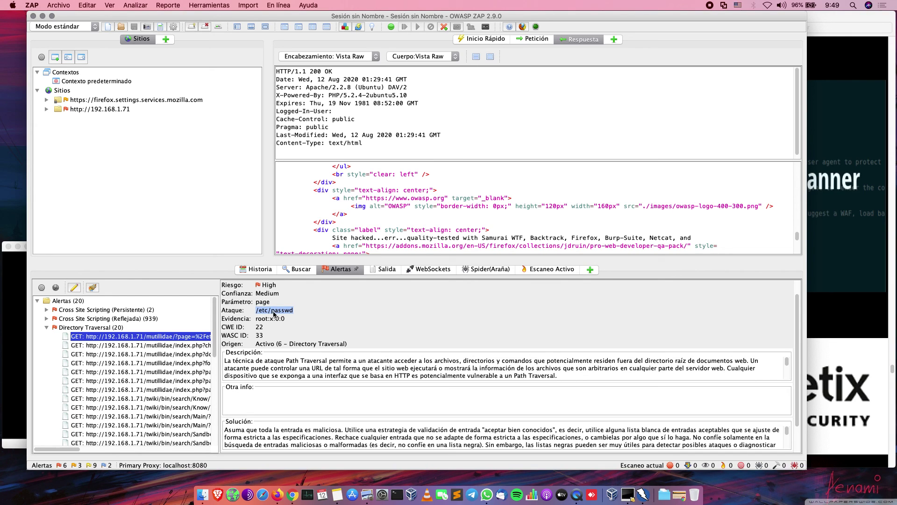
scroll(372, 182, "down", 6)
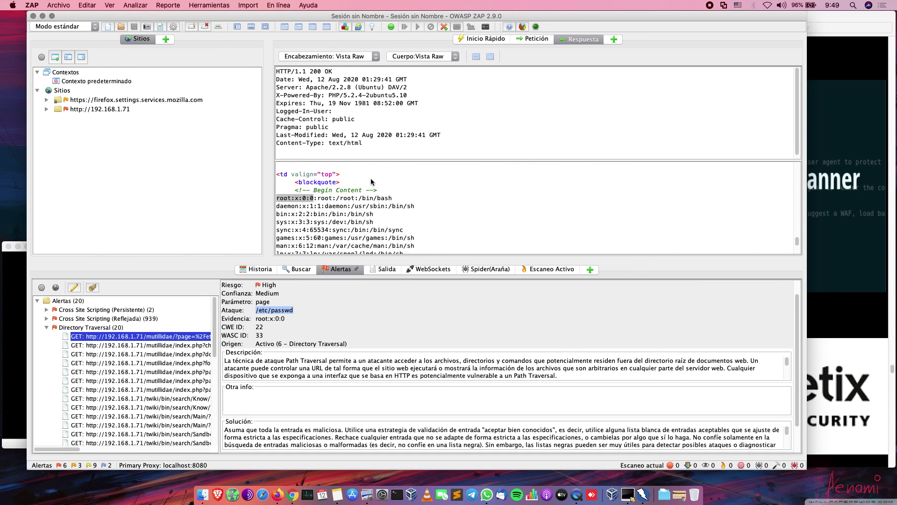
scroll(371, 181, "down", 10)
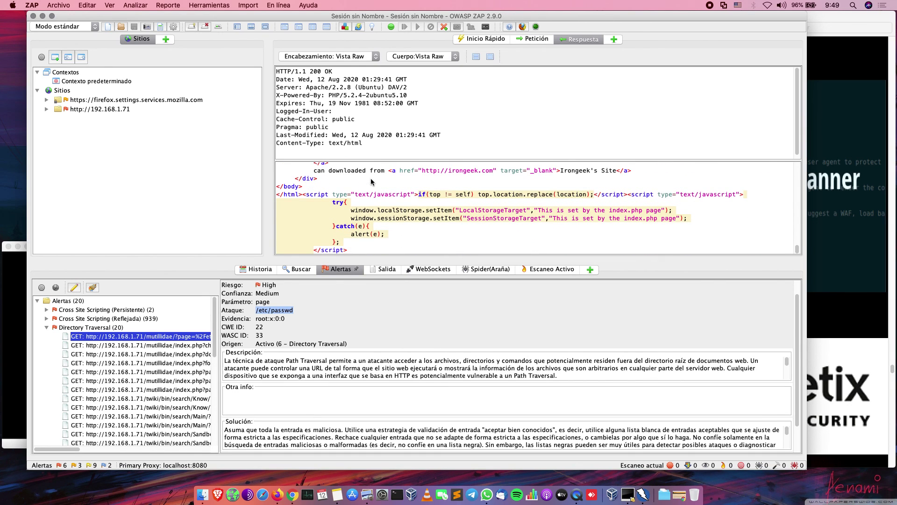
scroll(371, 182, "up", 10)
scroll(372, 182, "up", 10)
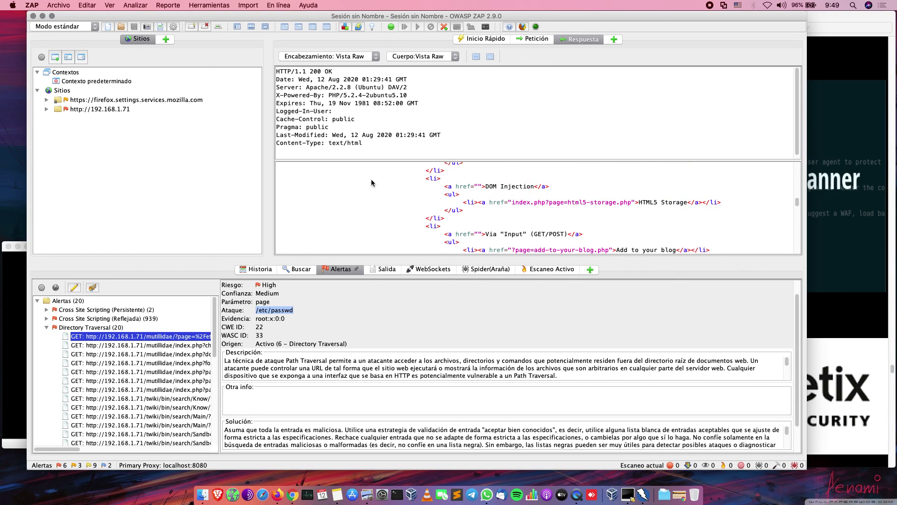
scroll(371, 182, "down", 5)
scroll(372, 183, "down", 10)
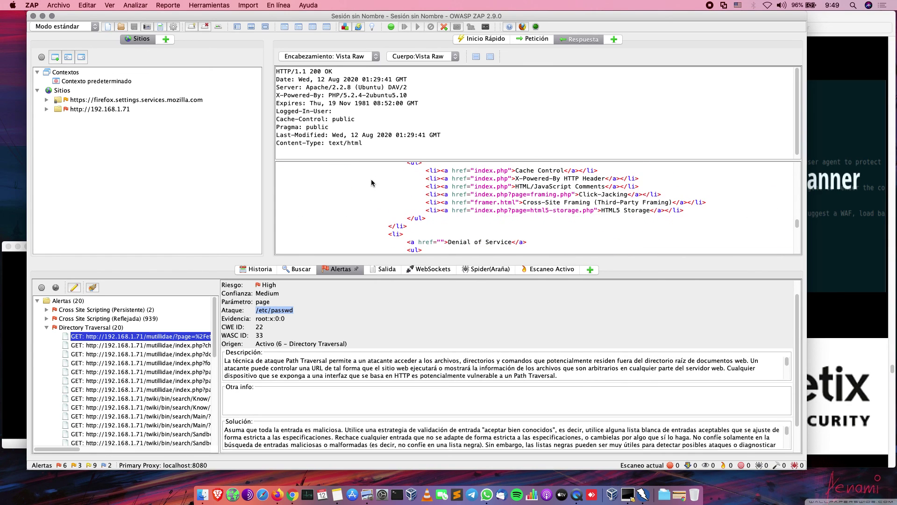
scroll(372, 183, "down", 10)
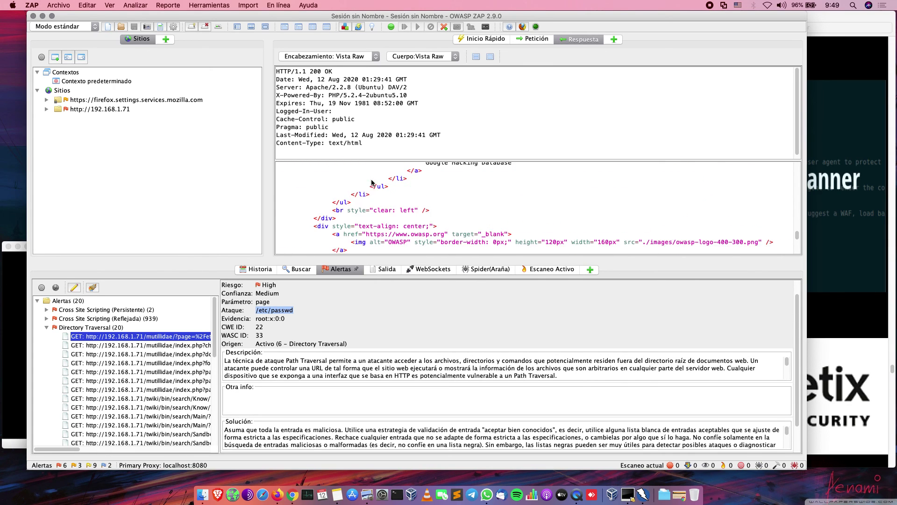
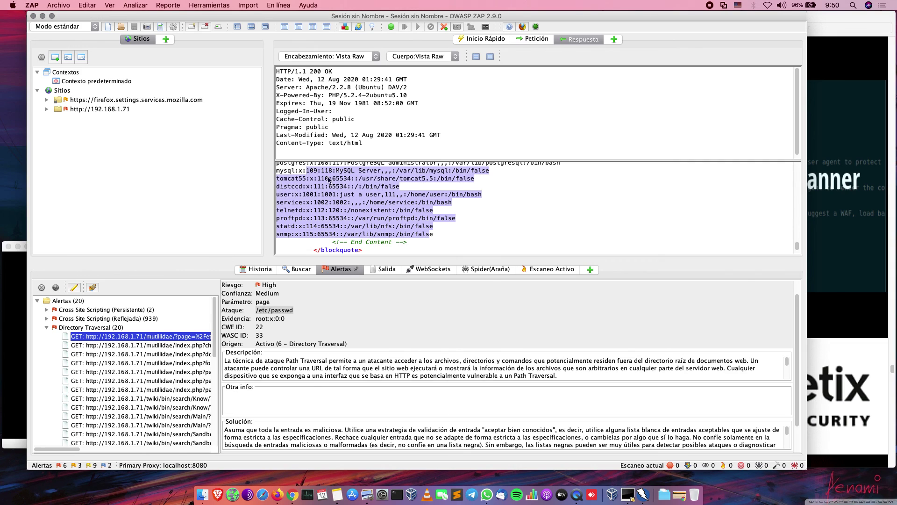
left_click(392, 204)
scroll(392, 203, "down", 5)
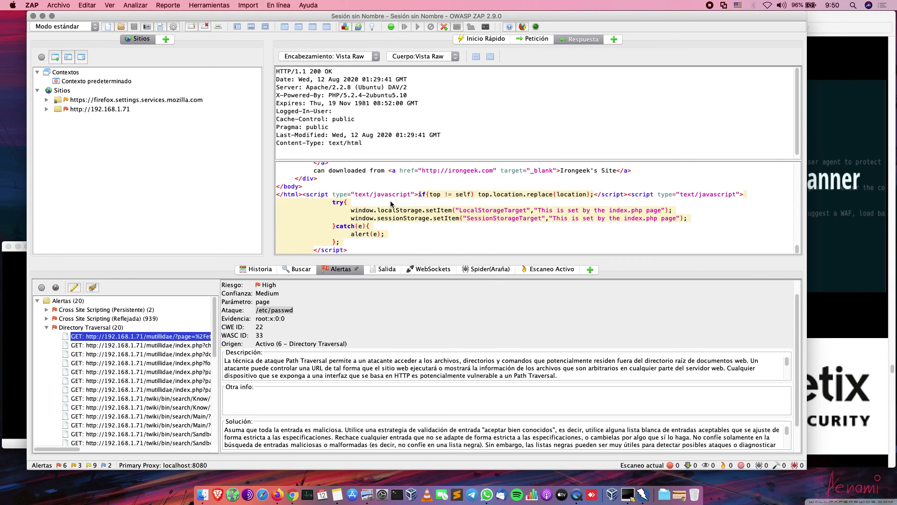
Display the Directory Traversal alert for the mutillidae/index.php request with the forwardurl parameter and highlight its full URL
left_click(174, 354)
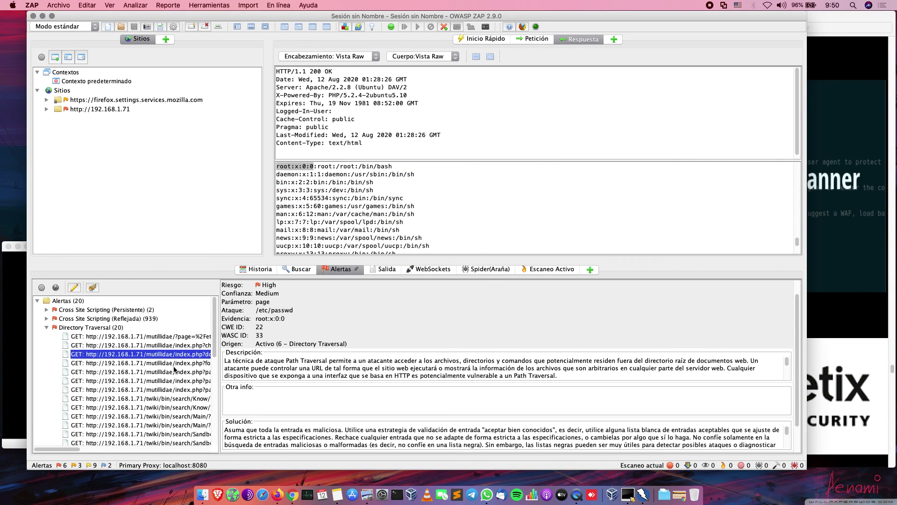
left_click(173, 364)
triple_click(283, 295)
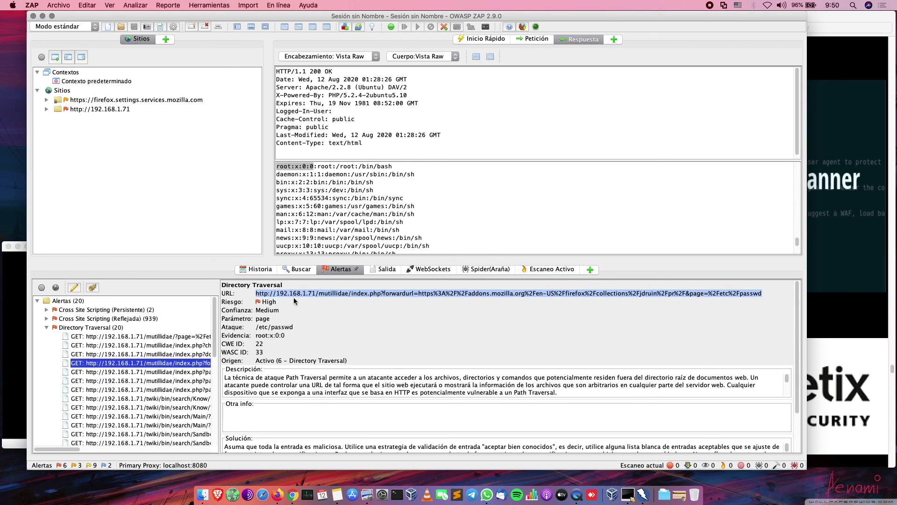